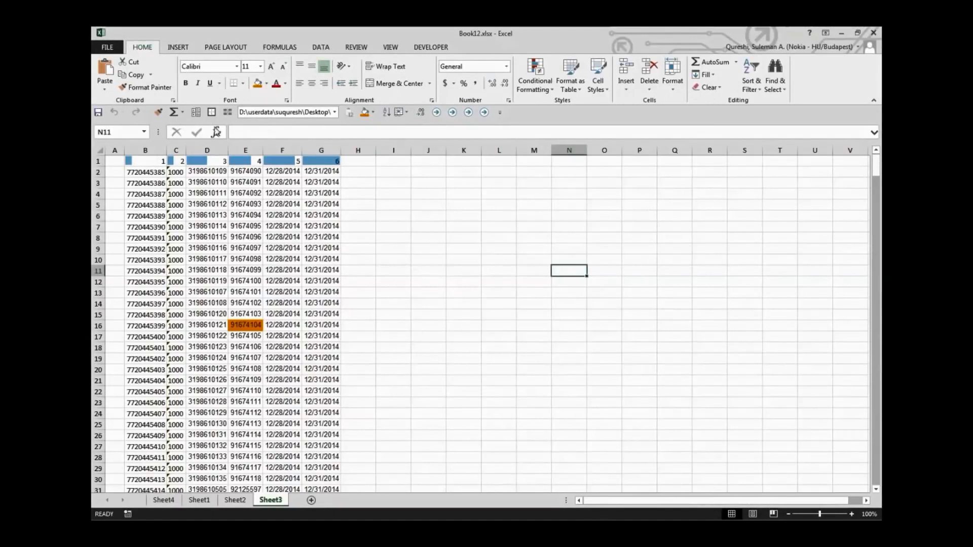
Open the Quick Access Toolbar customization and show the commands of the Home Tab.
{"action": "left_click", "coordinate": [500, 113]}
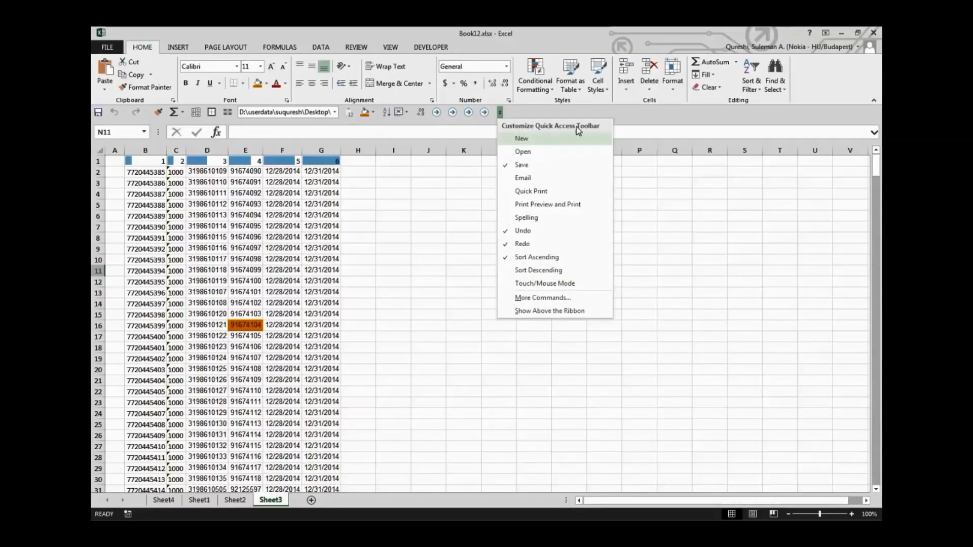
{"action": "left_click", "coordinate": [530, 299]}
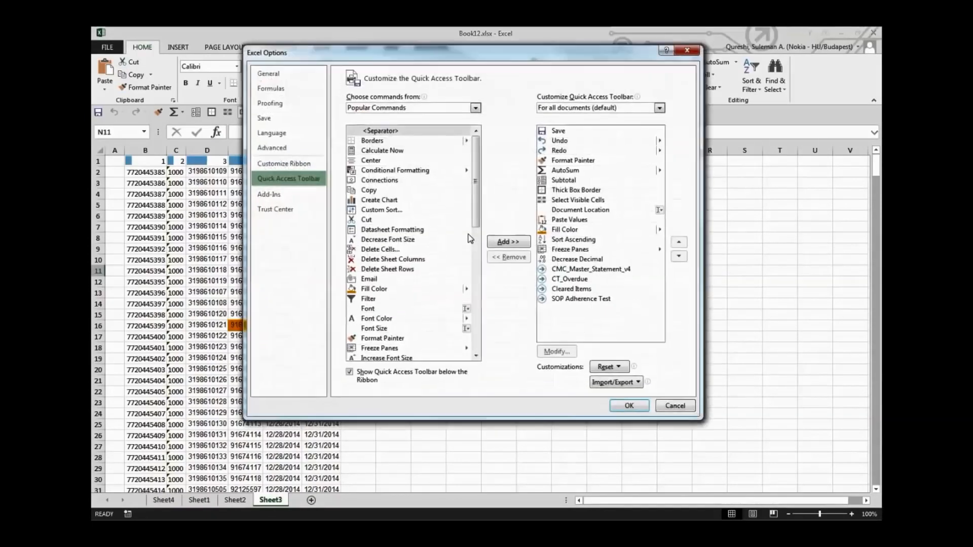
{"action": "left_click", "coordinate": [476, 108]}
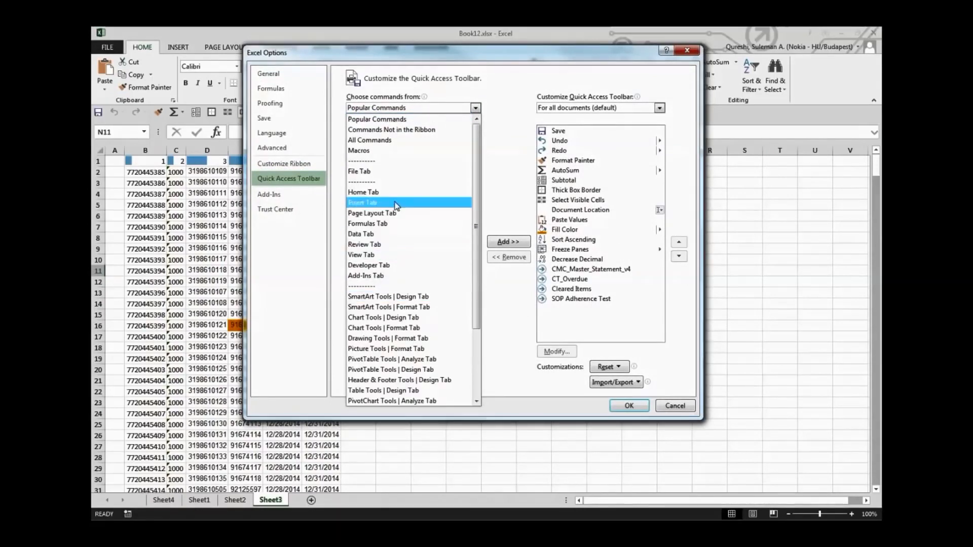
{"action": "left_click", "coordinate": [370, 192]}
Try to add the AutoSum command to the Quick Access Toolbar.
{"action": "left_click_drag", "start_coordinate": [476, 152], "coordinate": [477, 162]}
{"action": "left_click", "coordinate": [385, 159]}
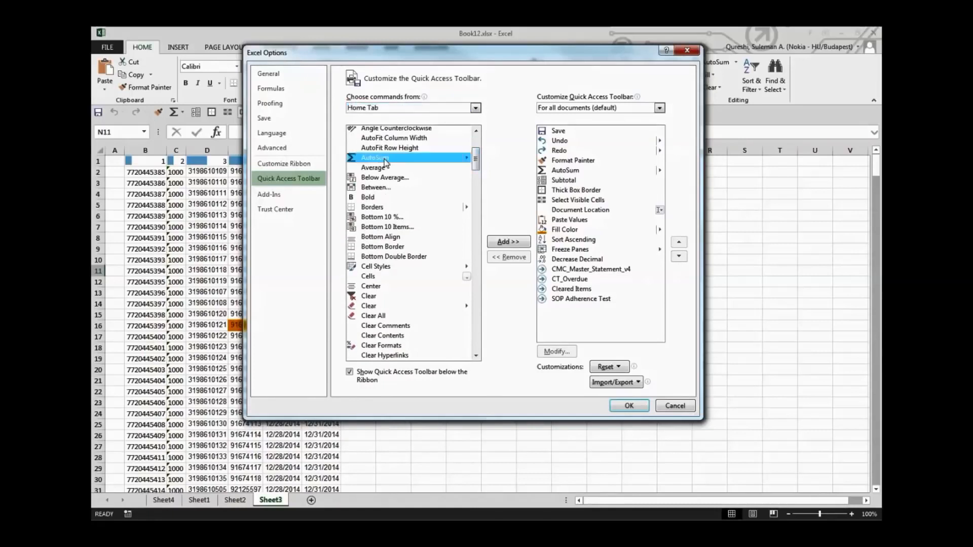
{"action": "left_click", "coordinate": [508, 242]}
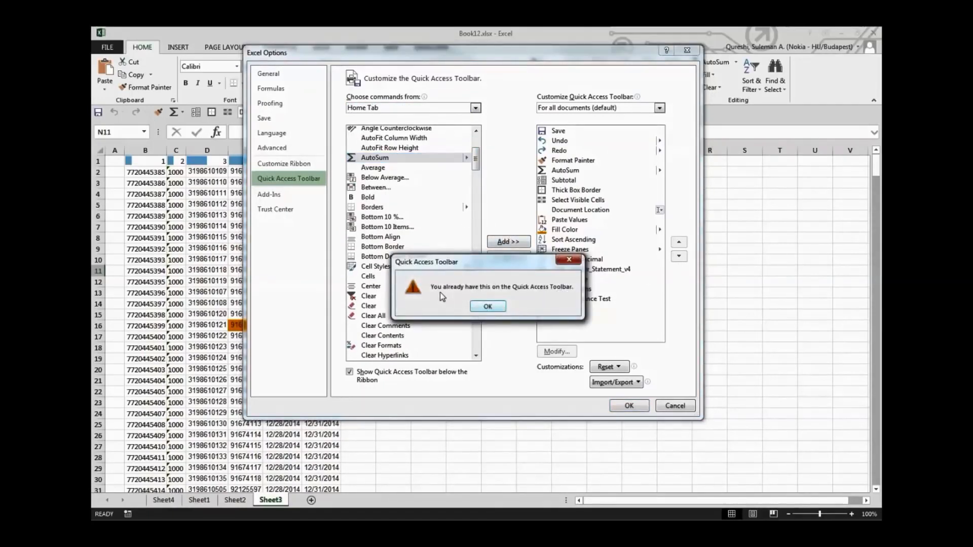
{"action": "left_click", "coordinate": [484, 308]}
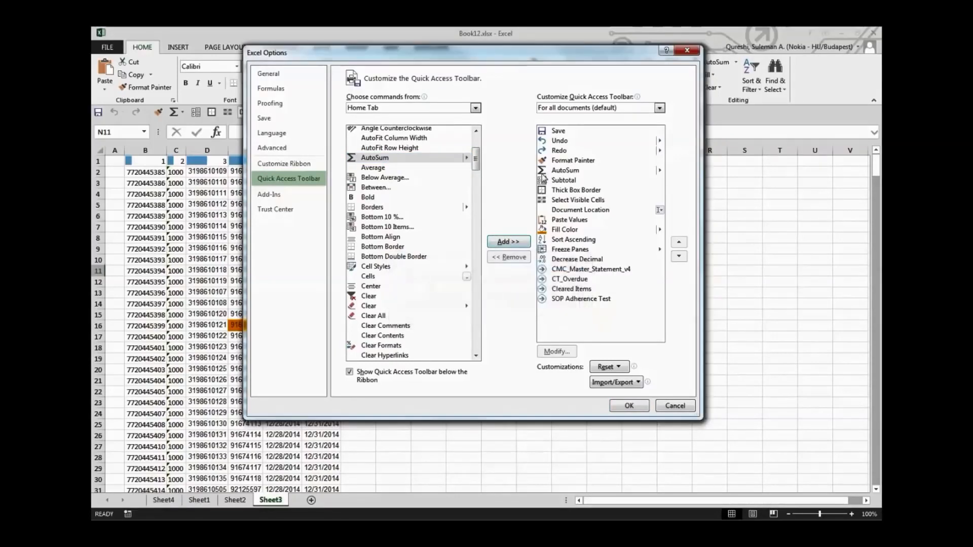
Add the Cut command to the Quick Access Toolbar and apply the customization.
{"action": "left_click_drag", "start_coordinate": [477, 165], "coordinate": [476, 195]}
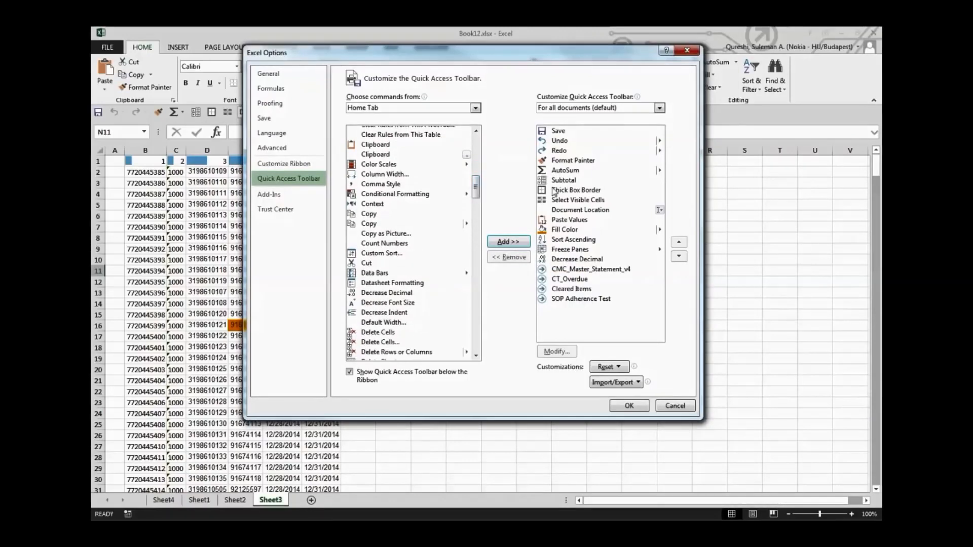
{"action": "left_click", "coordinate": [367, 263]}
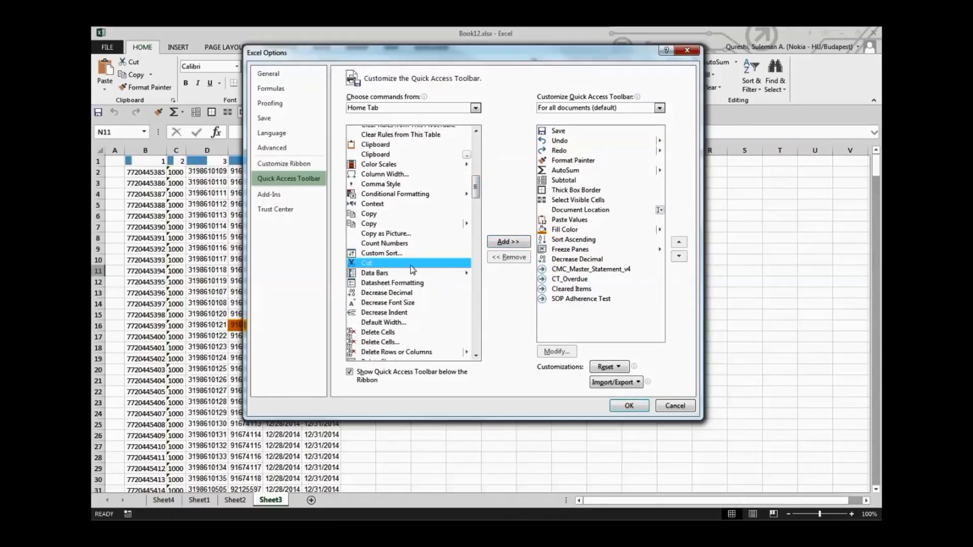
{"action": "left_click", "coordinate": [509, 242]}
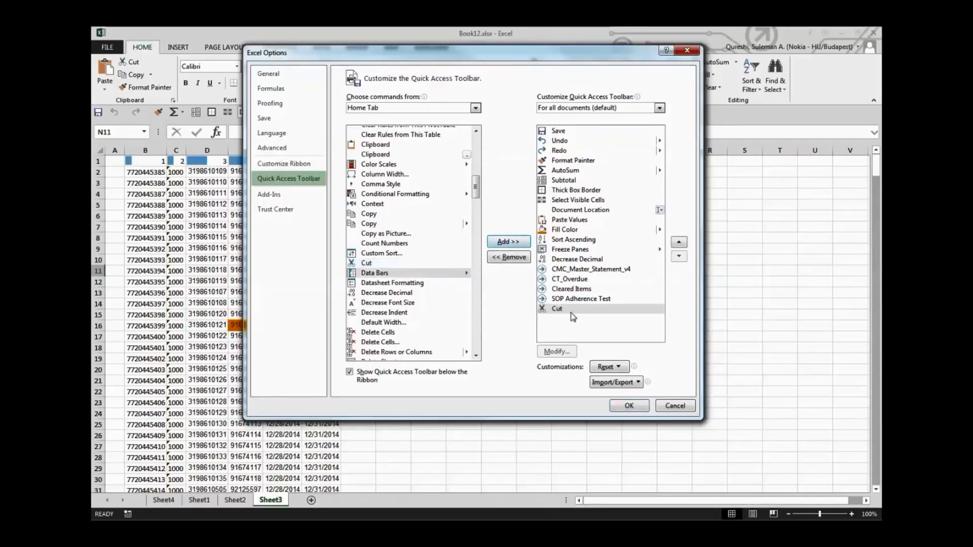
{"action": "left_click", "coordinate": [629, 406]}
{"action": "left_click", "coordinate": [534, 281]}
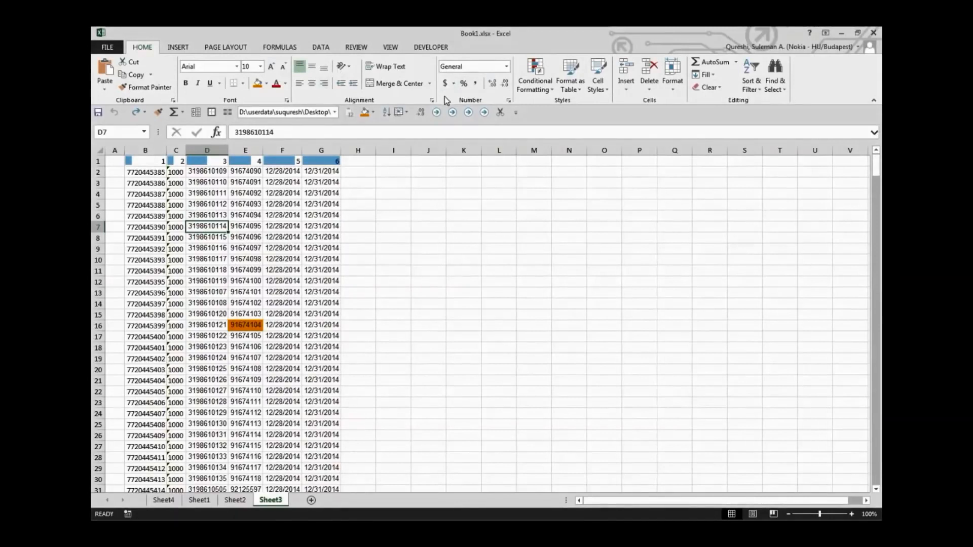
Apply a diagonal border rising from lower left to upper right to cell D7.
{"action": "left_click", "coordinate": [432, 101]}
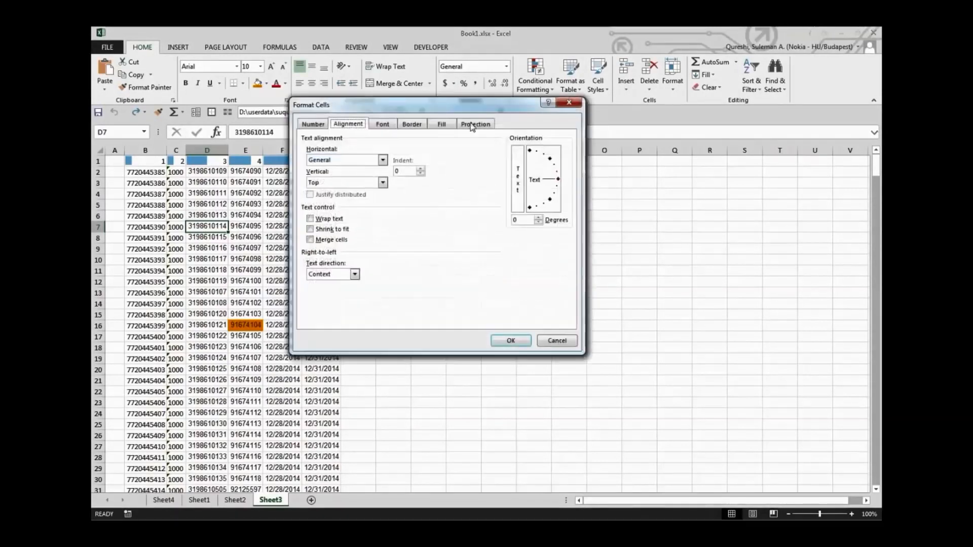
{"action": "left_click", "coordinate": [412, 124]}
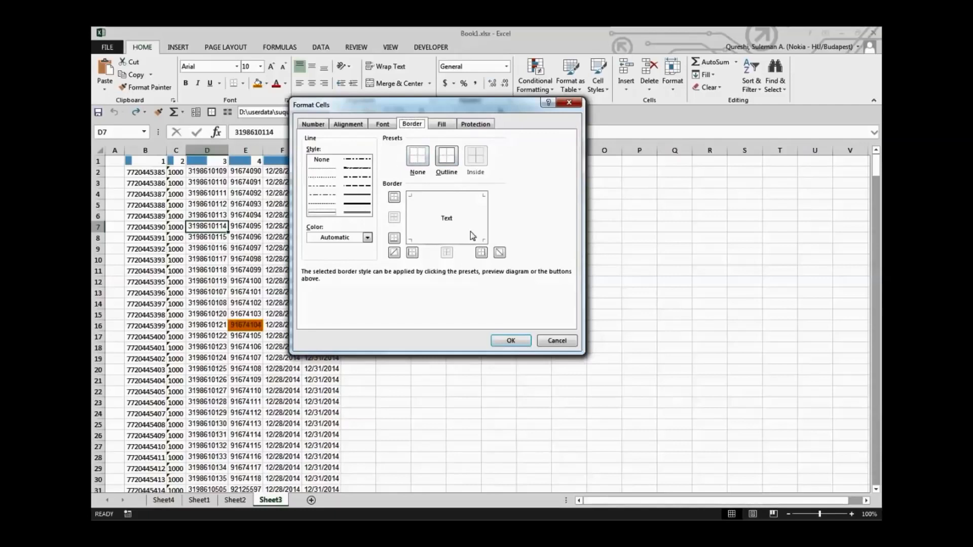
{"action": "left_click", "coordinate": [454, 219]}
{"action": "left_click", "coordinate": [511, 341]}
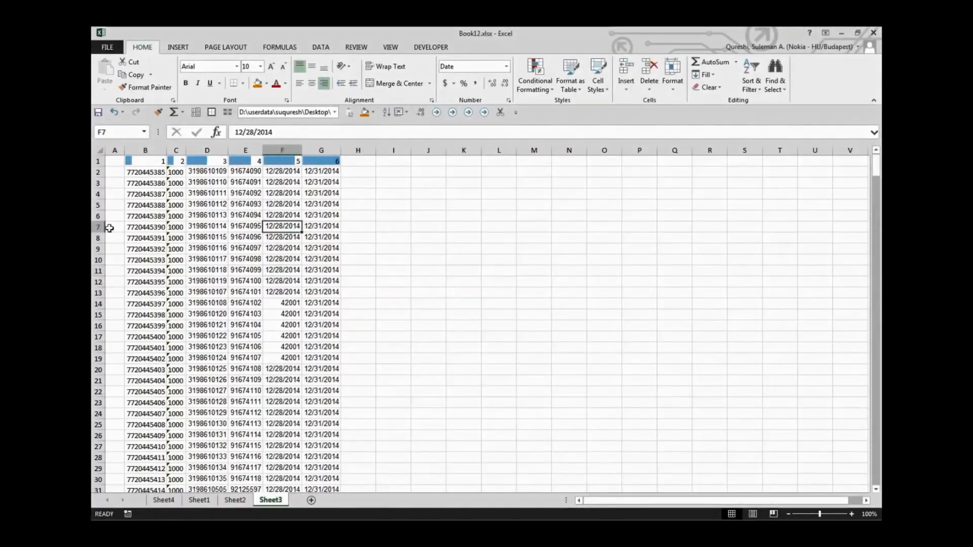
Insert one blank row above row 7.
{"action": "left_click", "coordinate": [98, 227]}
{"action": "right_click", "coordinate": [98, 227]}
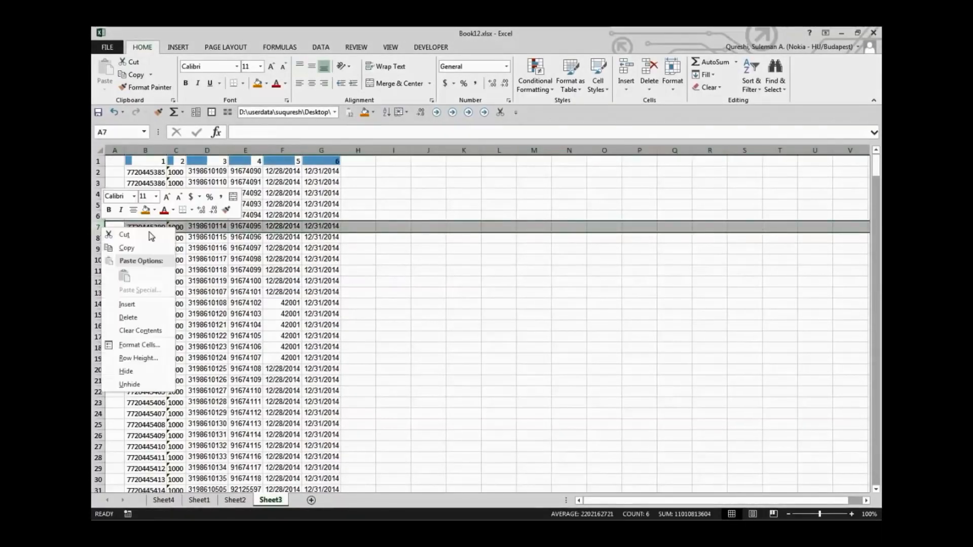
{"action": "left_click", "coordinate": [138, 304]}
{"action": "left_click", "coordinate": [213, 280]}
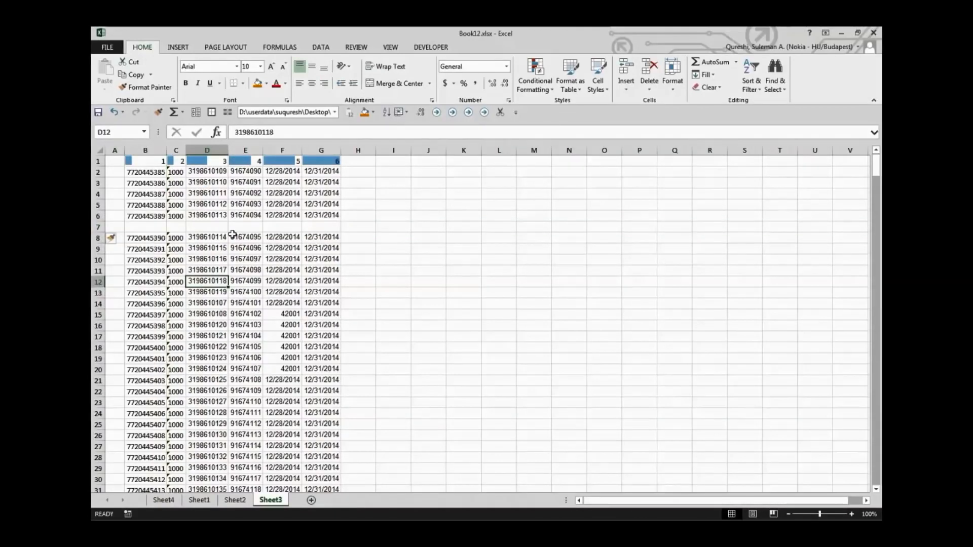
Undo the insertion of the blank row at row 7.
{"action": "left_click", "coordinate": [144, 228]}
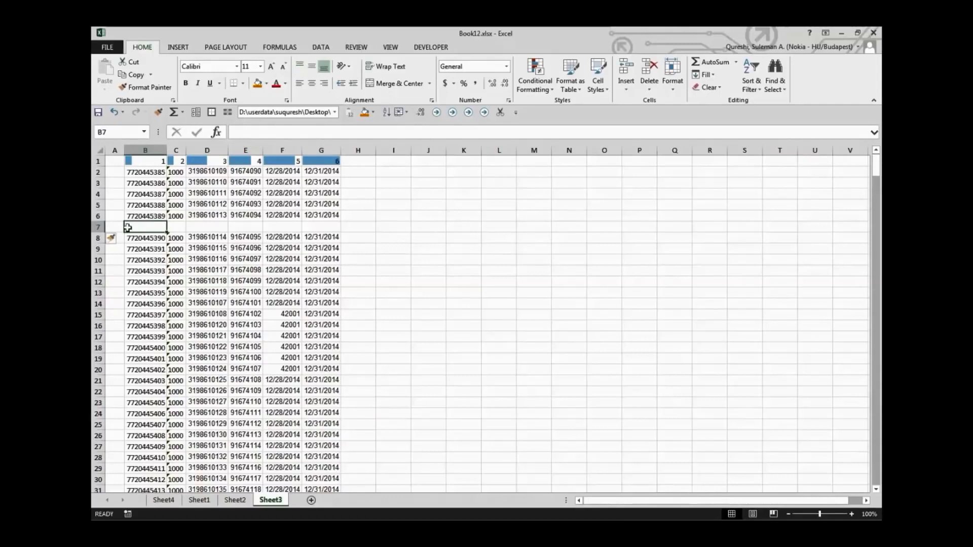
{"action": "left_click", "coordinate": [98, 227]}
{"action": "right_click", "coordinate": [98, 227]}
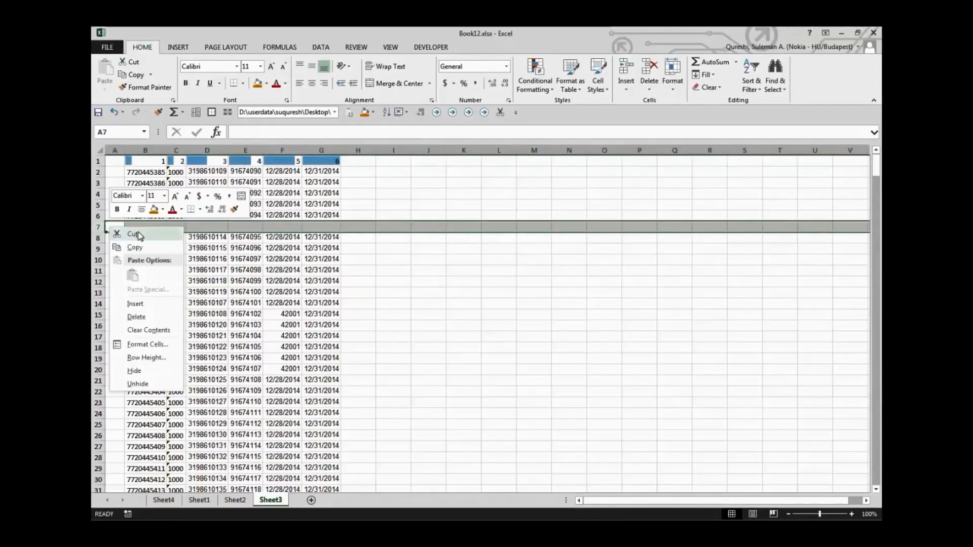
{"action": "left_click", "coordinate": [156, 305]}
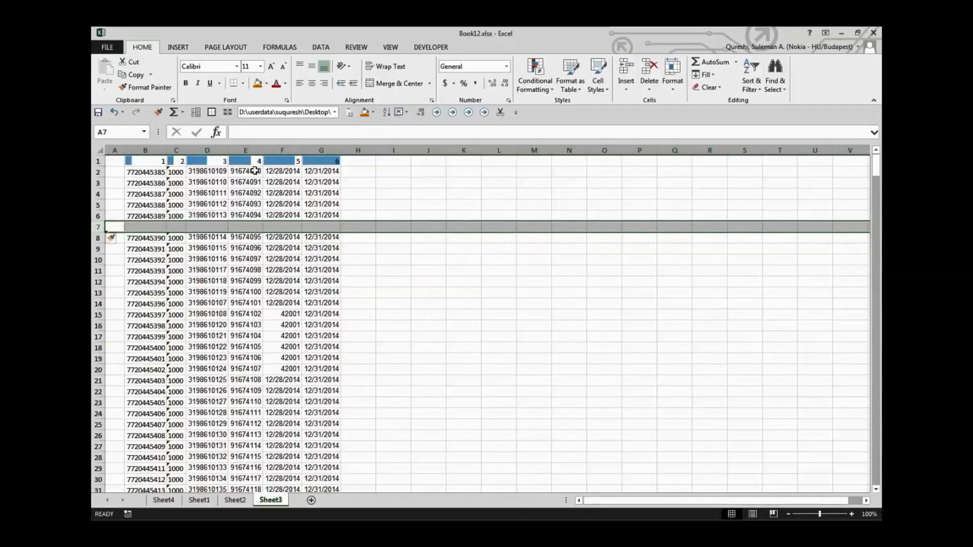
{"action": "key", "text": "ctrl+z"}
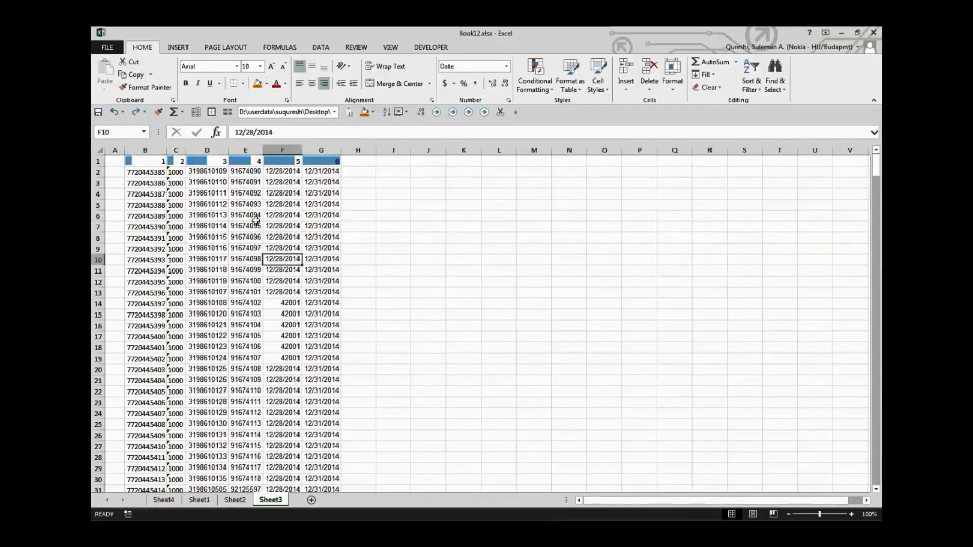
Fill cells B7:G7 with orange.
{"action": "left_click", "coordinate": [138, 226]}
{"action": "left_click_drag", "start_coordinate": [205, 226], "coordinate": [316, 226]}
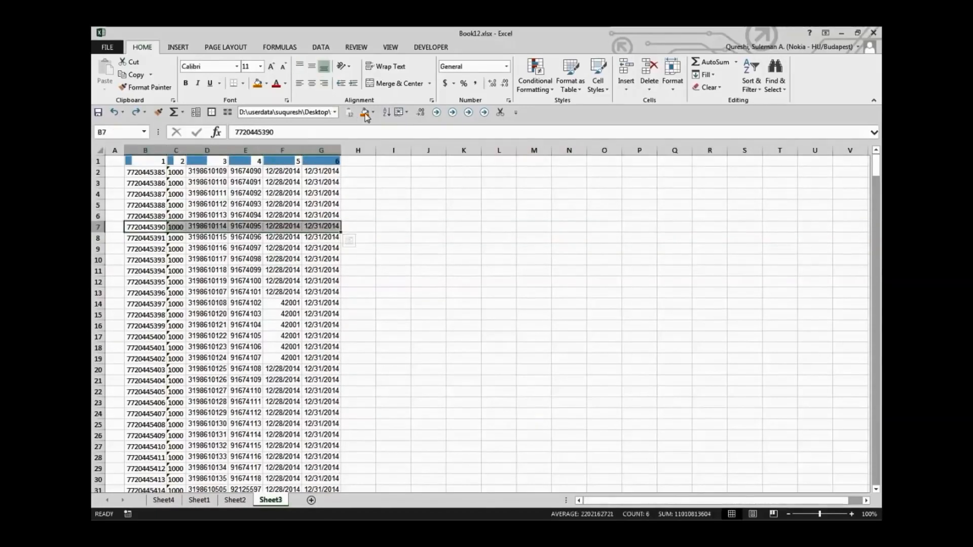
{"action": "left_click", "coordinate": [365, 112]}
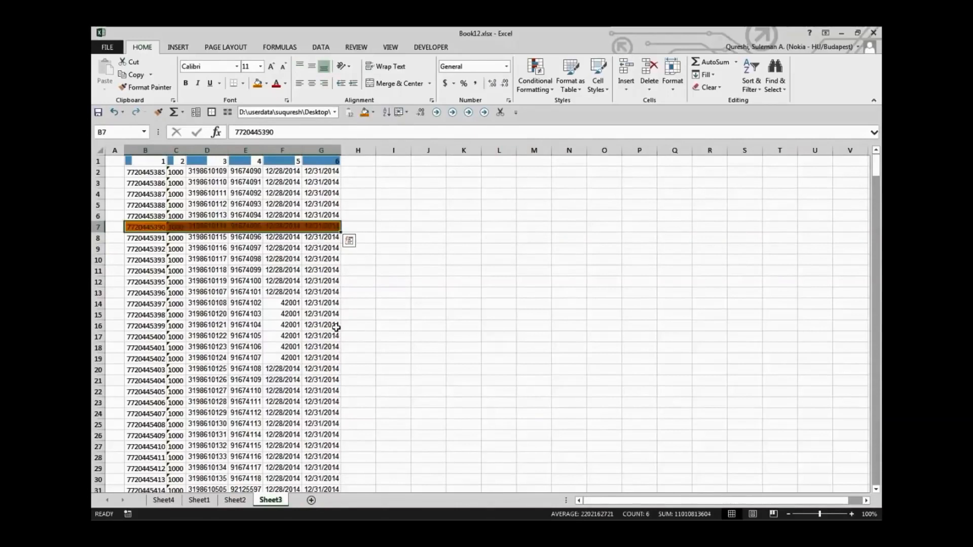
Insert eight blank rows above the orange row 7 and select cells B7:B14 in the new gap.
{"action": "left_click", "coordinate": [98, 227]}
{"action": "left_click_drag", "start_coordinate": [100, 227], "coordinate": [95, 303]}
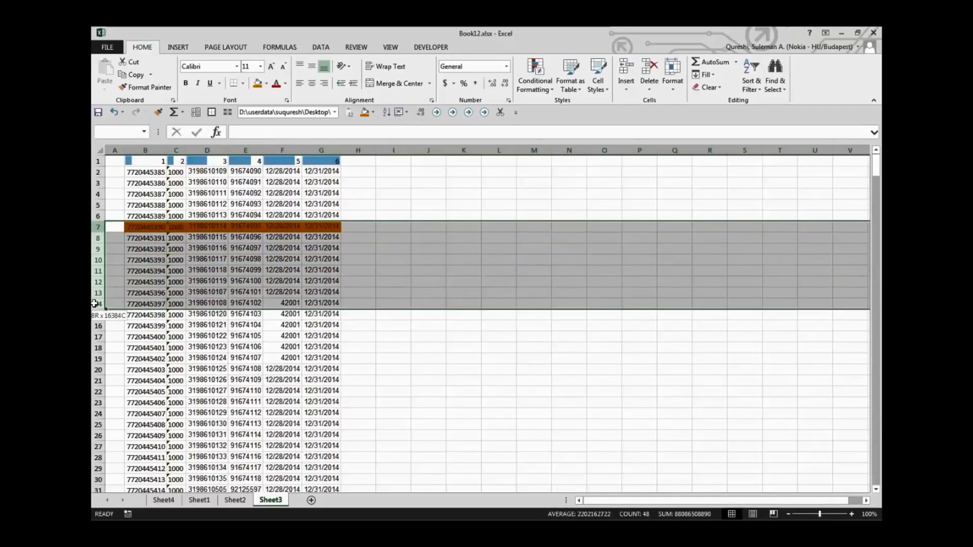
{"action": "left_click_drag", "start_coordinate": [94, 303], "coordinate": [94, 303]}
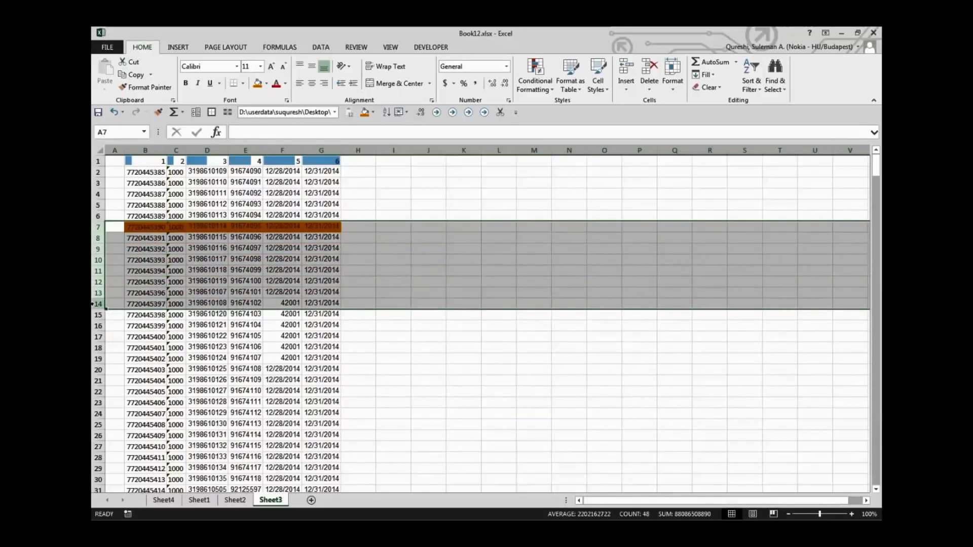
{"action": "right_click", "coordinate": [99, 227]}
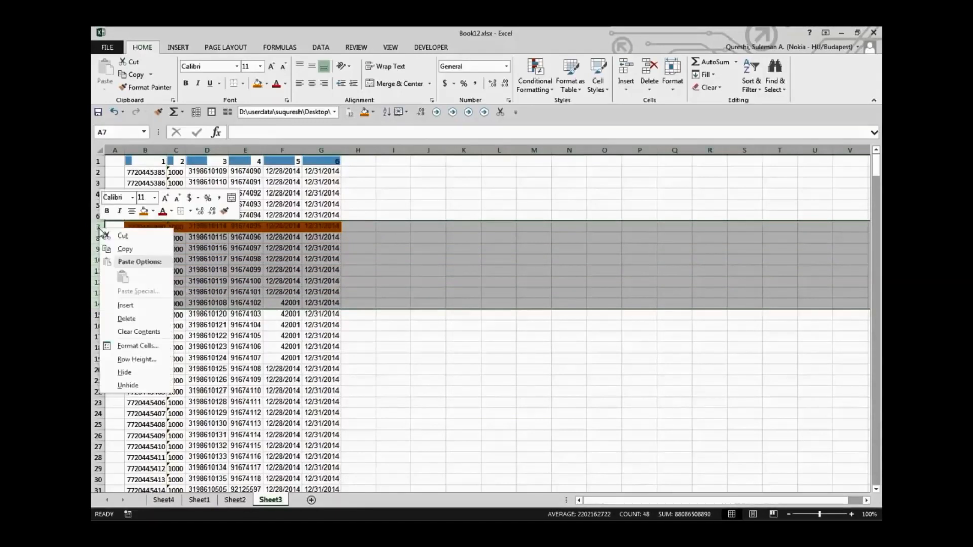
{"action": "left_click", "coordinate": [125, 305]}
{"action": "left_click_drag", "start_coordinate": [147, 314], "coordinate": [324, 313]}
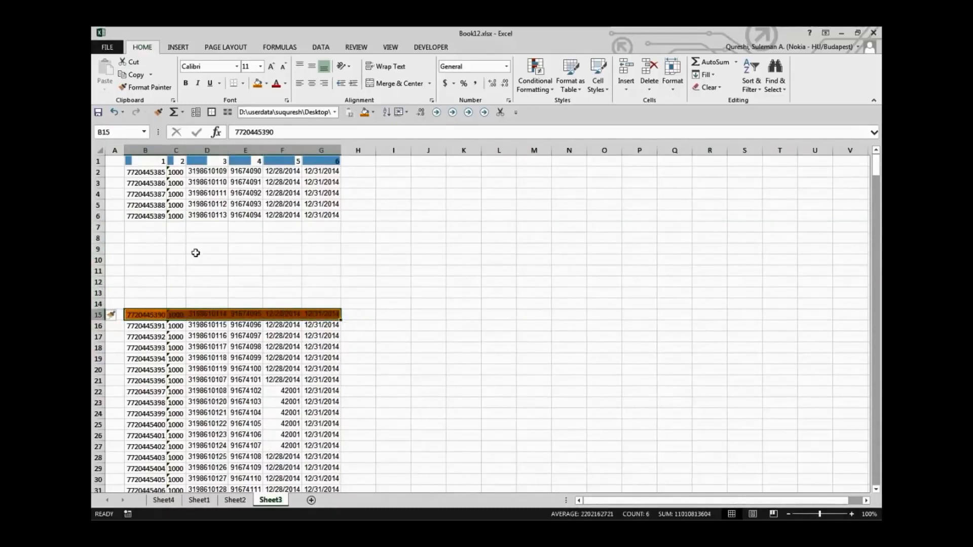
{"action": "left_click_drag", "start_coordinate": [152, 227], "coordinate": [157, 304]}
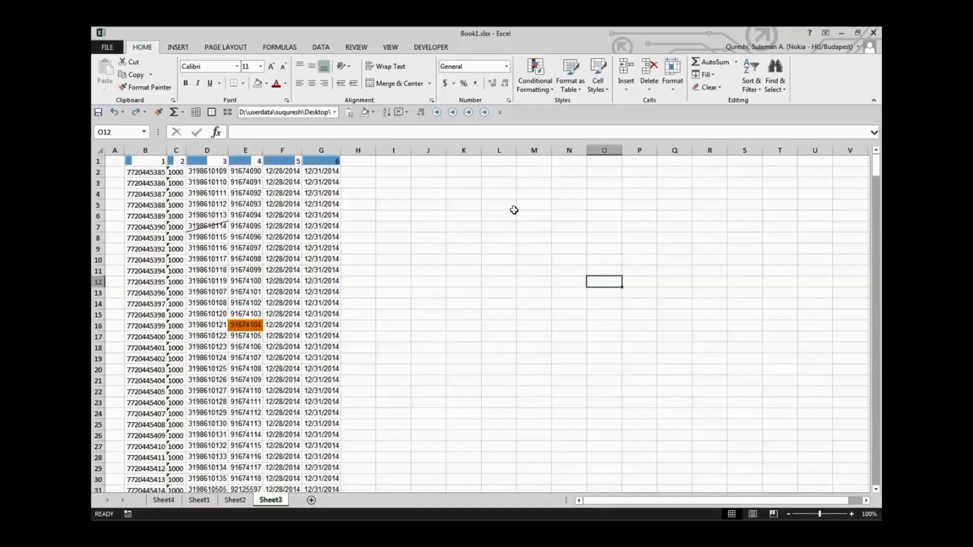
{"action": "left_click", "coordinate": [510, 207]}
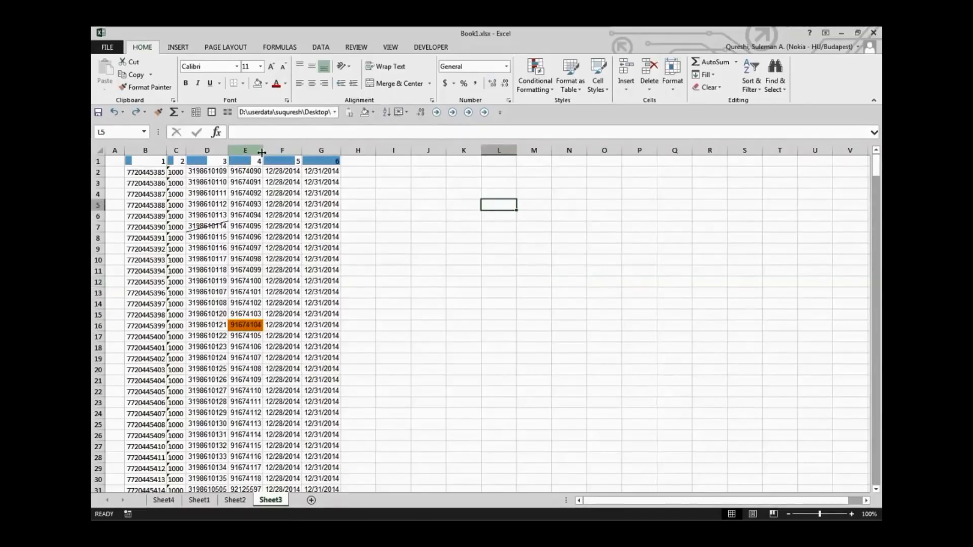
{"action": "left_click", "coordinate": [249, 145]}
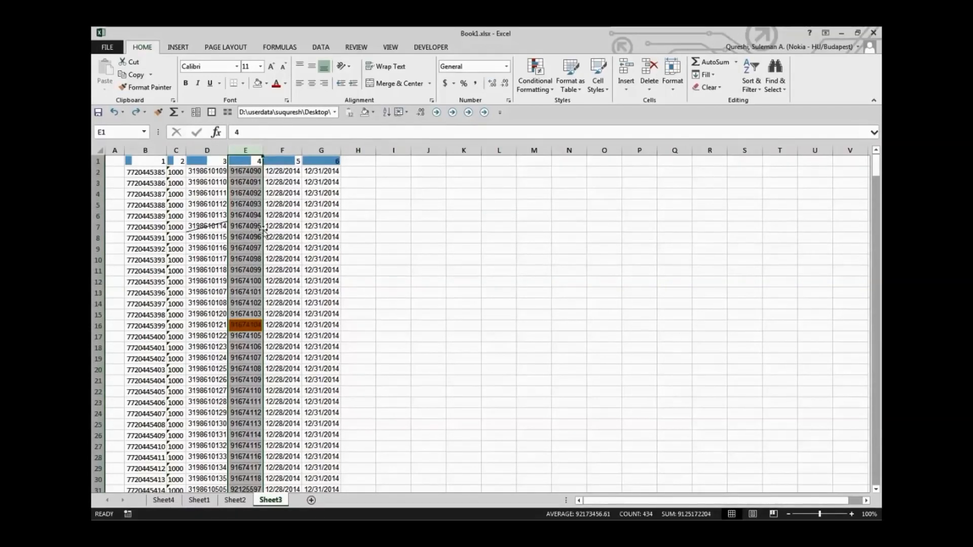
{"action": "left_click_drag", "start_coordinate": [263, 228], "coordinate": [689, 238]}
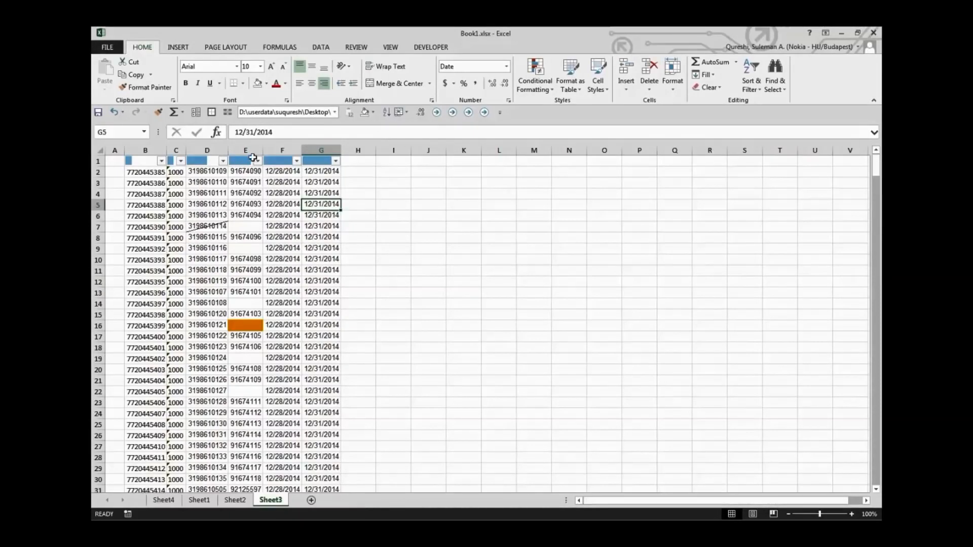
Filter column E to show only the rows with blank cells.
{"action": "left_click", "coordinate": [258, 161]}
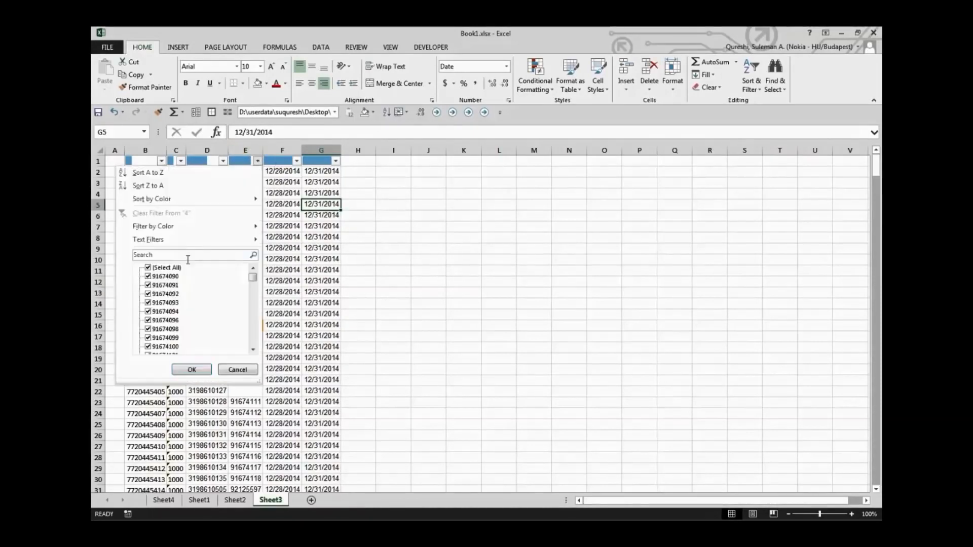
{"action": "left_click", "coordinate": [148, 268]}
{"action": "left_click_drag", "start_coordinate": [253, 278], "coordinate": [246, 359]}
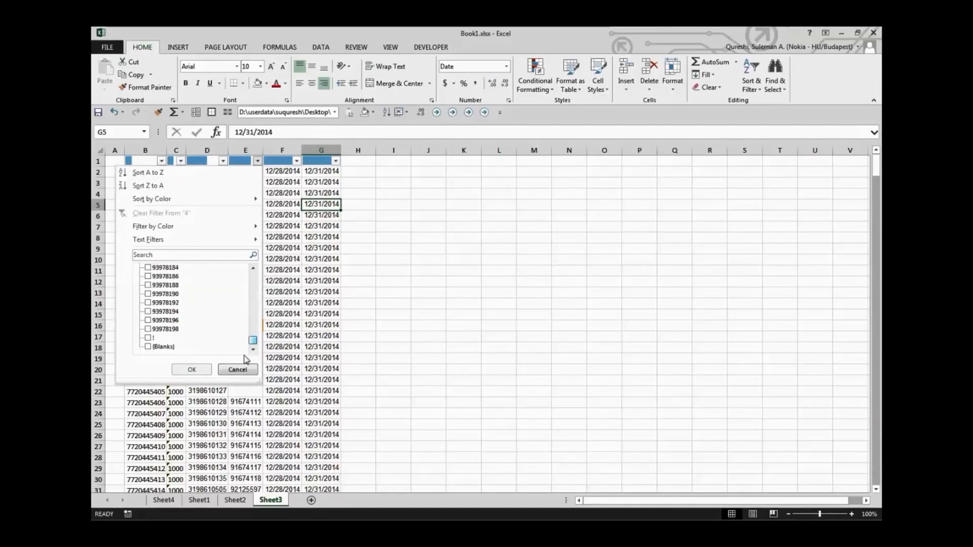
{"action": "left_click", "coordinate": [158, 347]}
{"action": "left_click", "coordinate": [192, 369]}
Select only the visible blank cells in column E from row 7 to row 22.
{"action": "left_click_drag", "start_coordinate": [239, 172], "coordinate": [236, 226]}
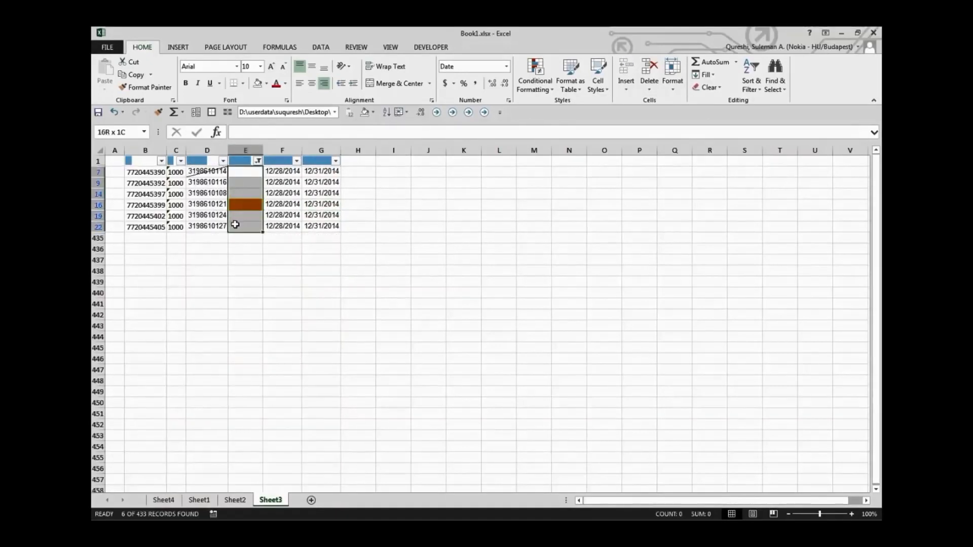
{"action": "left_click", "coordinate": [227, 113]}
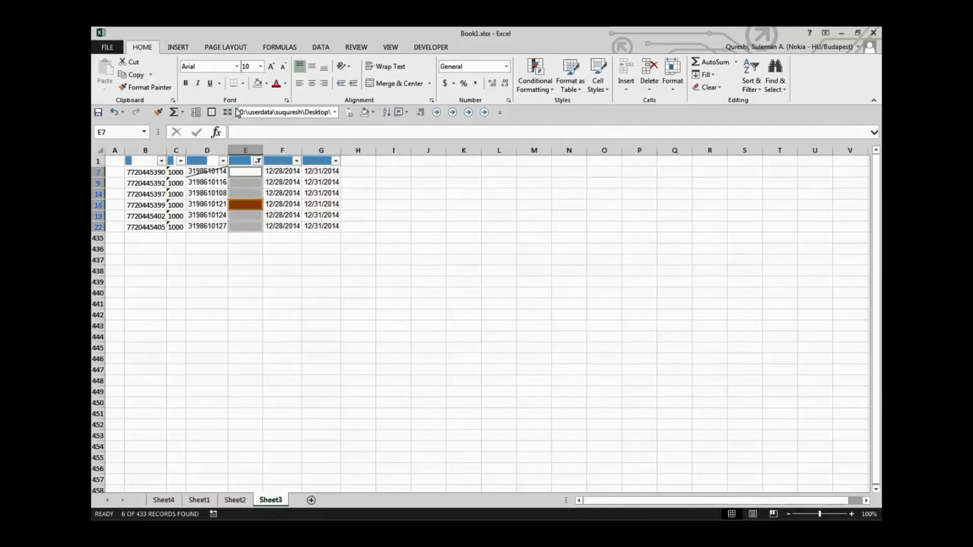
{"action": "left_click", "coordinate": [253, 218]}
Clear the filter on column E and select cells E4:E11.
{"action": "left_click", "coordinate": [258, 162]}
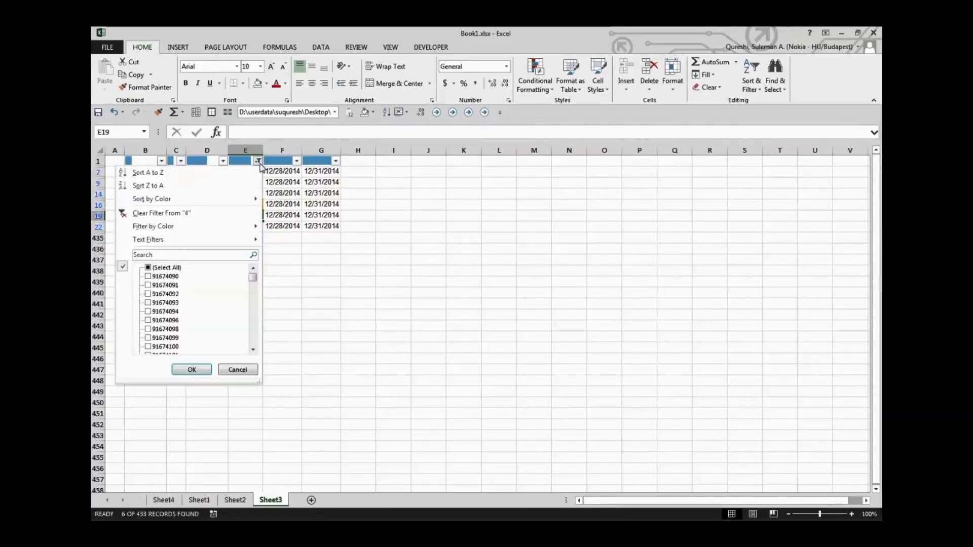
{"action": "left_click", "coordinate": [172, 213]}
{"action": "left_click_drag", "start_coordinate": [254, 194], "coordinate": [240, 265]}
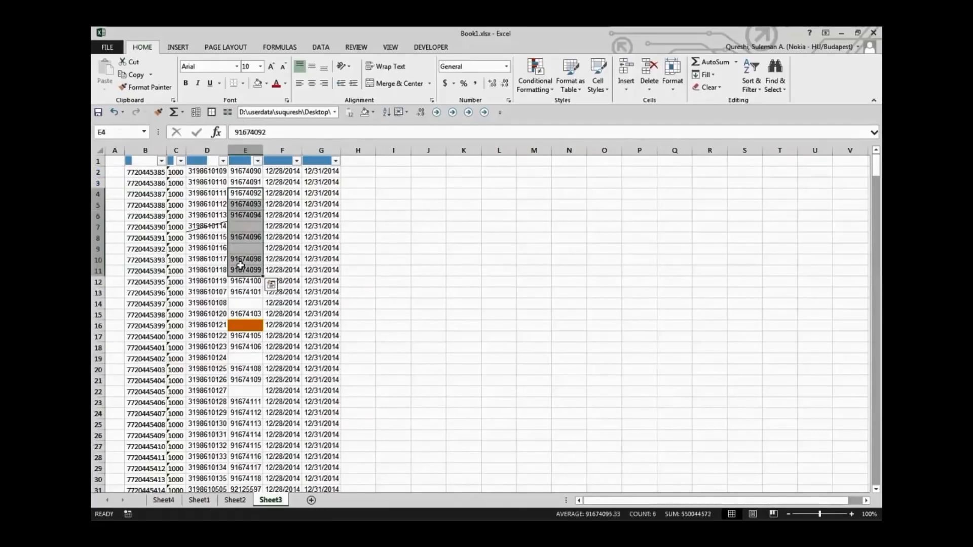
Fill cells G7:G16 with blue.
{"action": "left_click", "coordinate": [293, 233]}
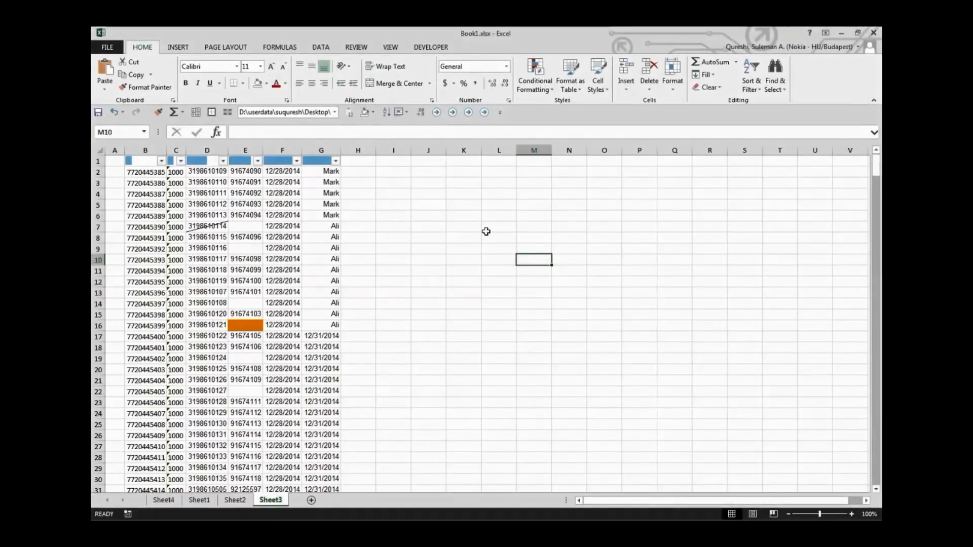
{"action": "left_click_drag", "start_coordinate": [314, 173], "coordinate": [312, 326]}
{"action": "left_click", "coordinate": [266, 84]}
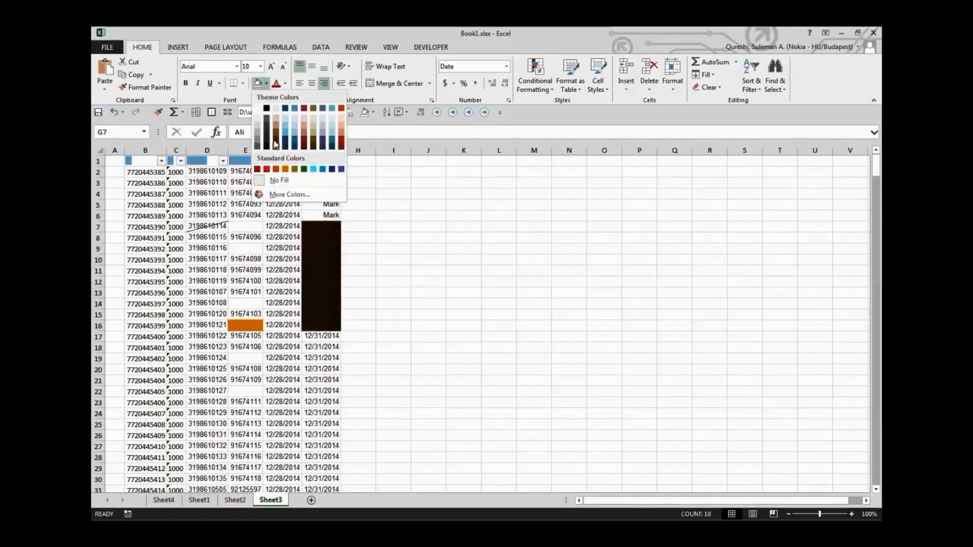
{"action": "left_click", "coordinate": [287, 138]}
{"action": "left_click_drag", "start_coordinate": [330, 172], "coordinate": [334, 215]}
{"action": "left_click", "coordinate": [381, 216]}
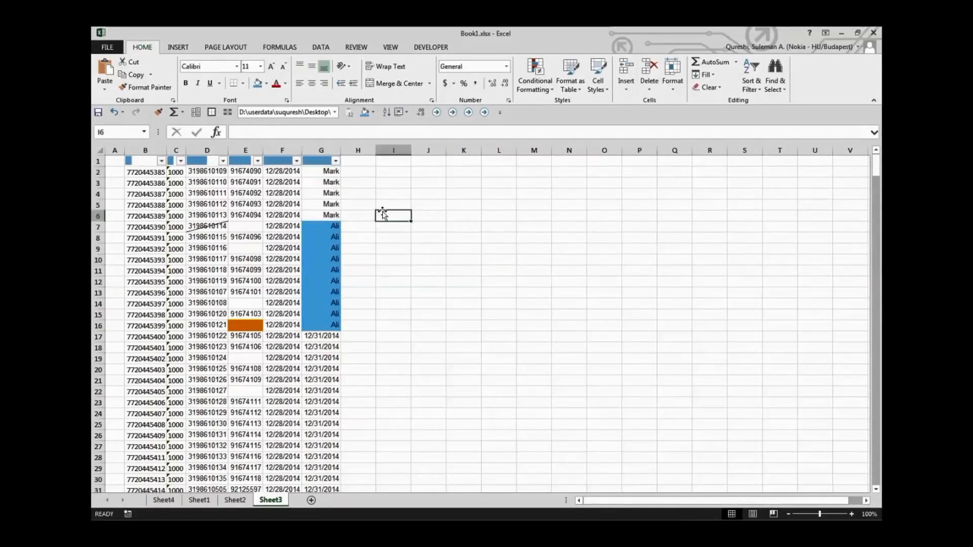
Find all cells matching the wildcard pattern AL* and enlarge the list of results.
{"action": "key", "text": "ctrl+f"}
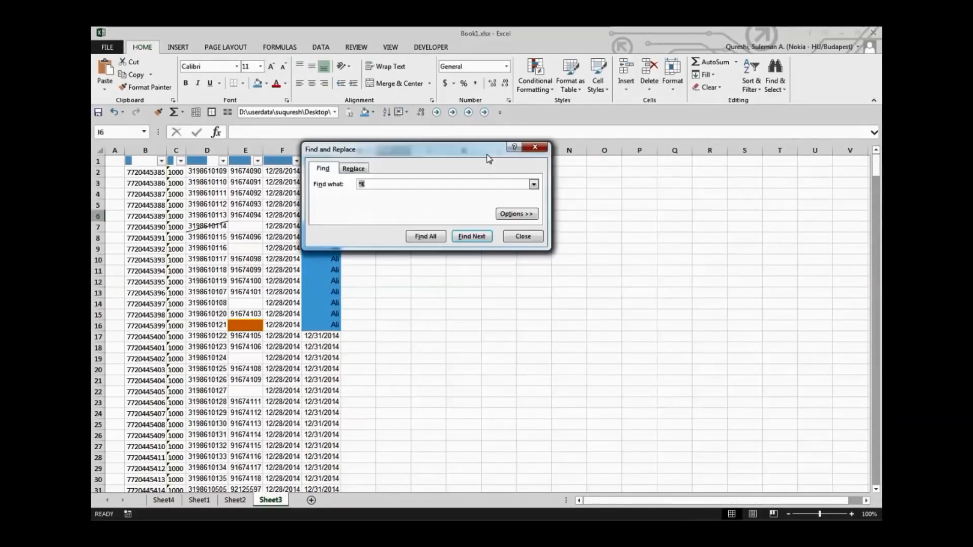
{"action": "mouse_move", "coordinate": [488, 158]}
{"action": "left_mouse_down"}
{"action": "mouse_move", "coordinate": [620, 238]}
{"action": "mouse_move", "coordinate": [499, 190]}
{"action": "mouse_move", "coordinate": [499, 173]}
{"action": "left_mouse_up"}
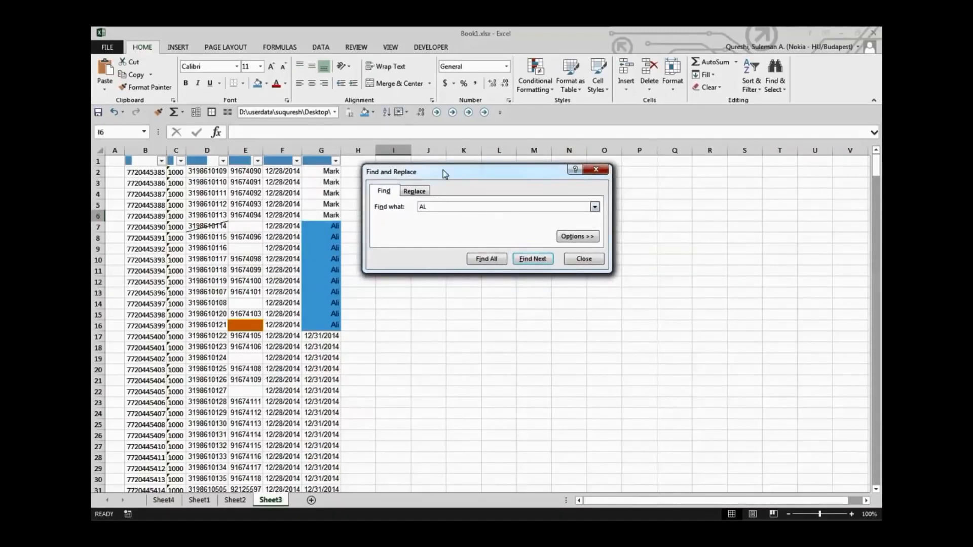
{"action": "type", "text": "*"}
{"action": "left_click", "coordinate": [485, 259]}
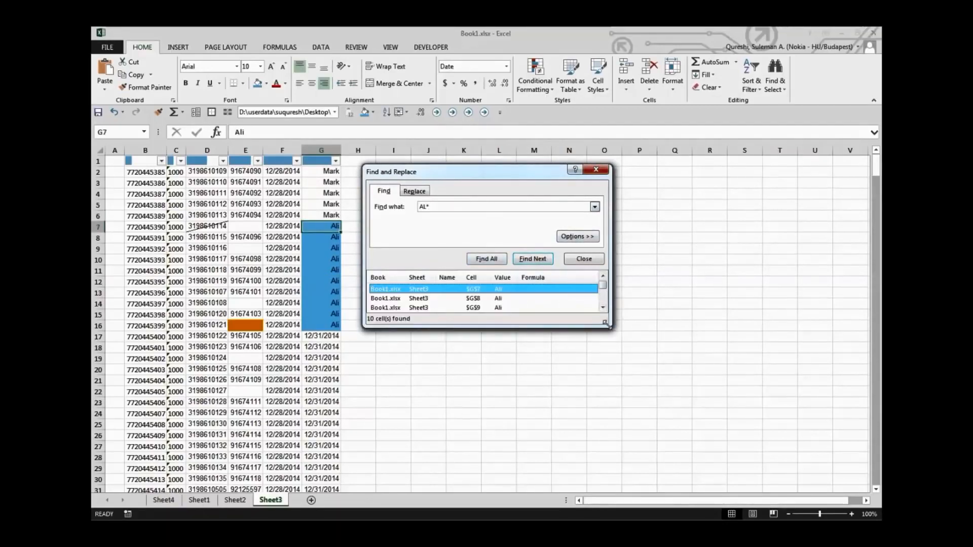
{"action": "left_click_drag", "start_coordinate": [606, 323], "coordinate": [630, 404]}
{"action": "left_click_drag", "start_coordinate": [514, 174], "coordinate": [499, 124]}
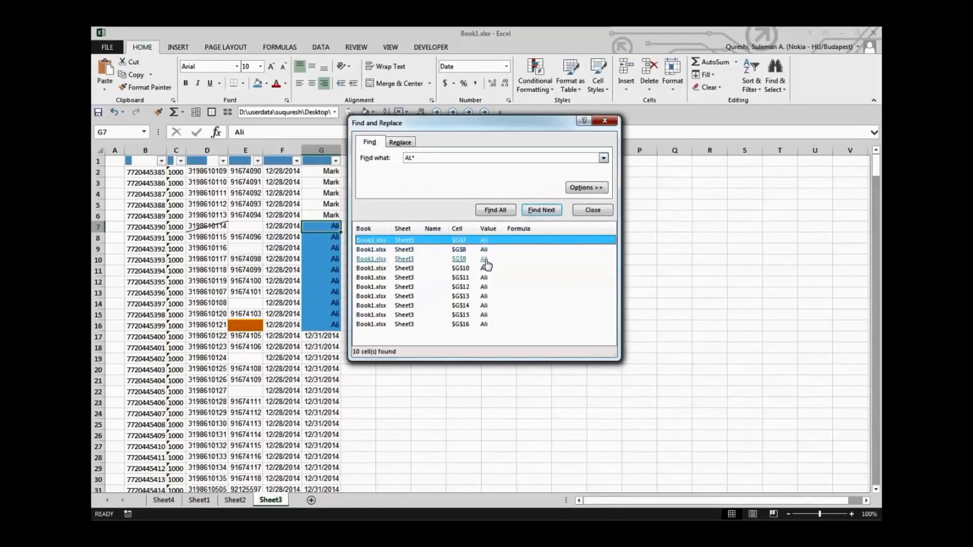
Find all cells matching the wildcard pattern *K and go to the match in cell G6.
{"action": "left_click", "coordinate": [409, 159]}
{"action": "type", "text": "*"}
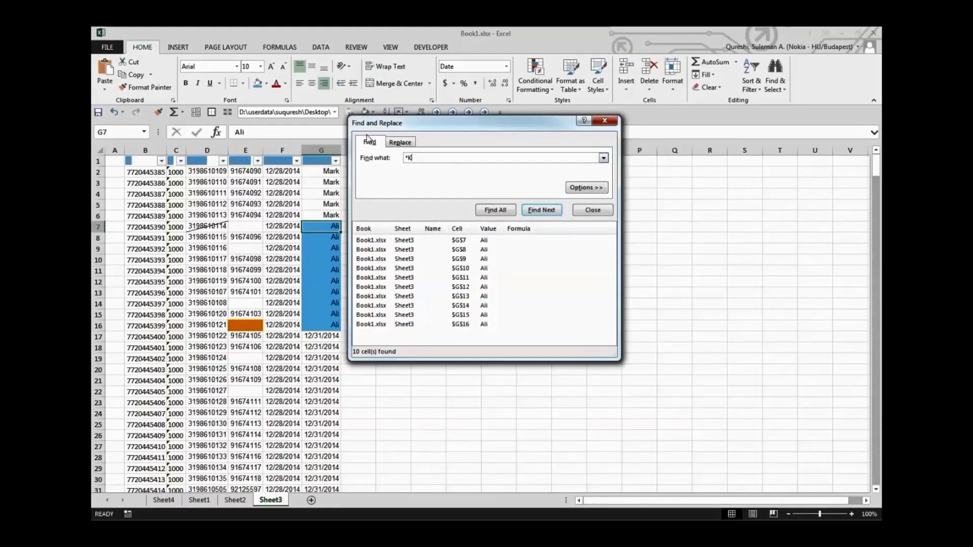
{"action": "left_click", "coordinate": [496, 210]}
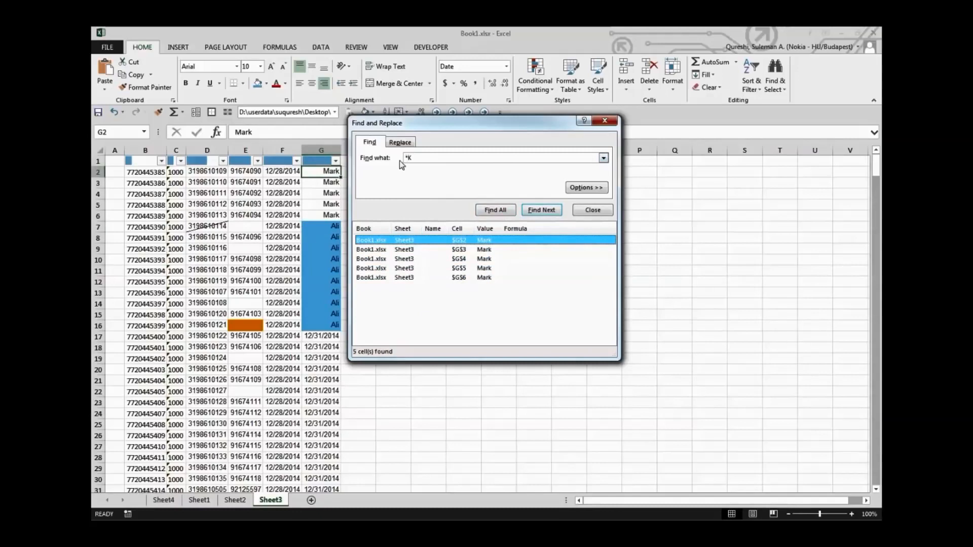
{"action": "left_click", "coordinate": [488, 279]}
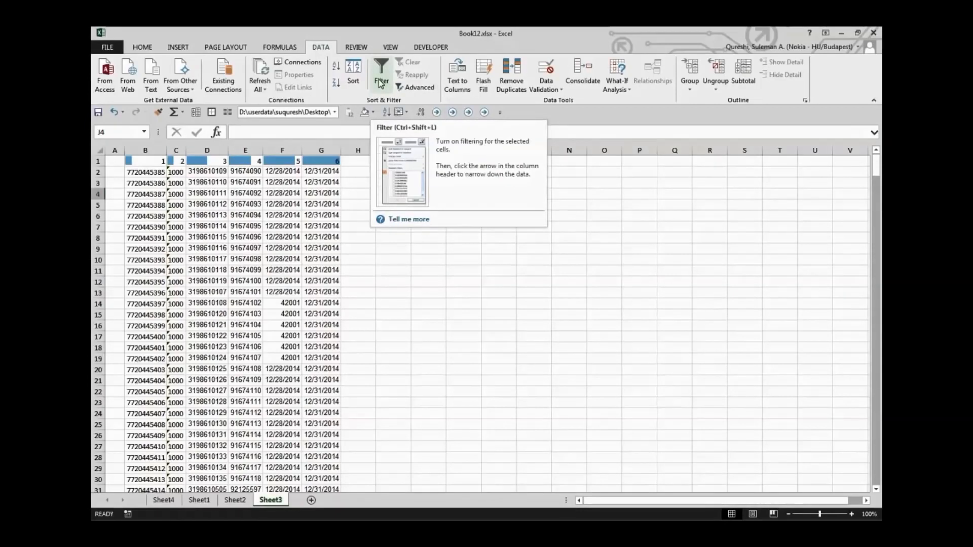
Use Advanced Filter to copy only the unique records of column G to column N.
{"action": "left_click", "coordinate": [355, 203]}
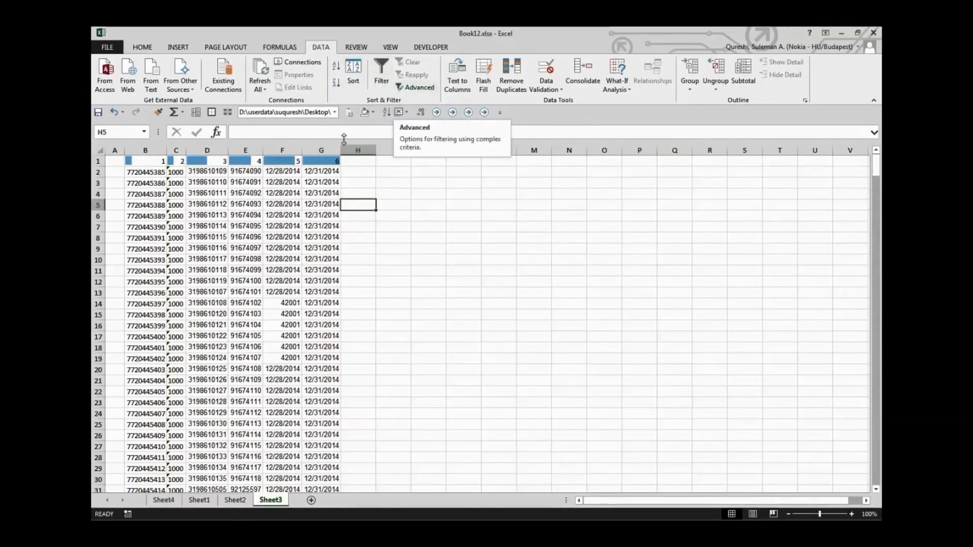
{"action": "left_click", "coordinate": [324, 150]}
{"action": "left_click", "coordinate": [415, 88]}
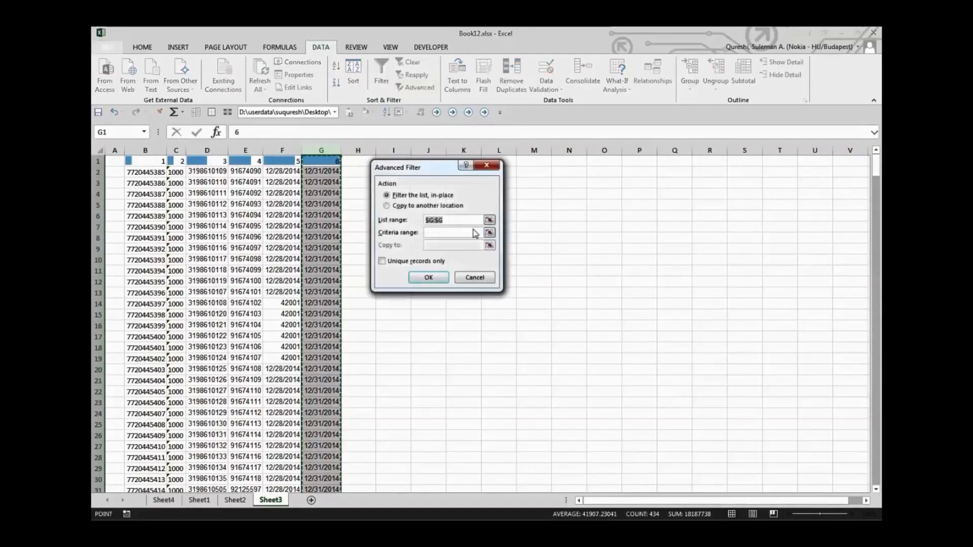
{"action": "left_click", "coordinate": [401, 207]}
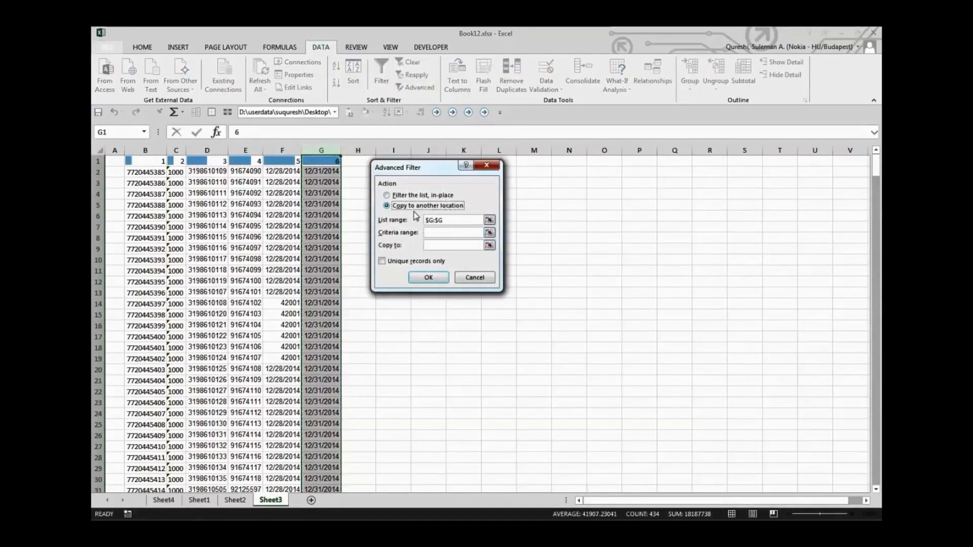
{"action": "left_click", "coordinate": [392, 263]}
{"action": "left_click", "coordinate": [452, 246]}
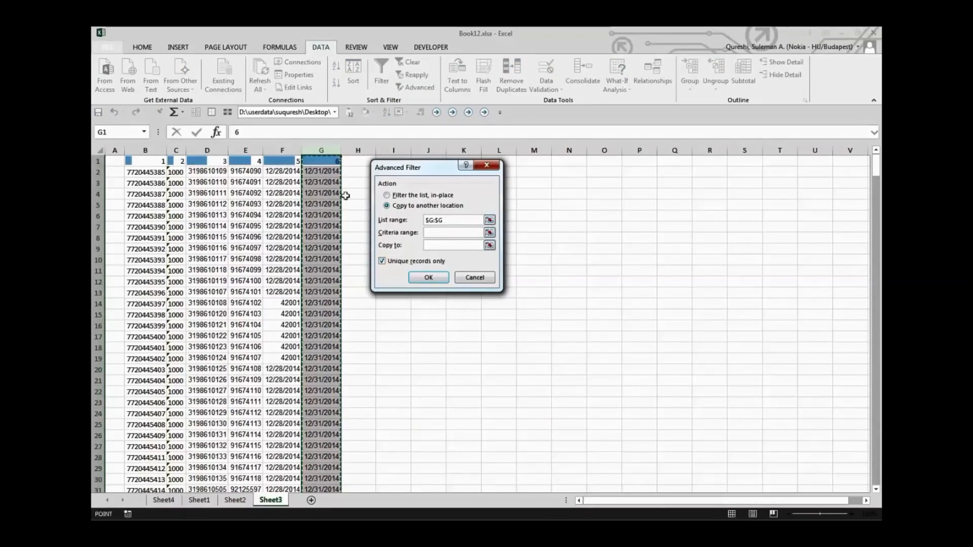
{"action": "left_click", "coordinate": [569, 151]}
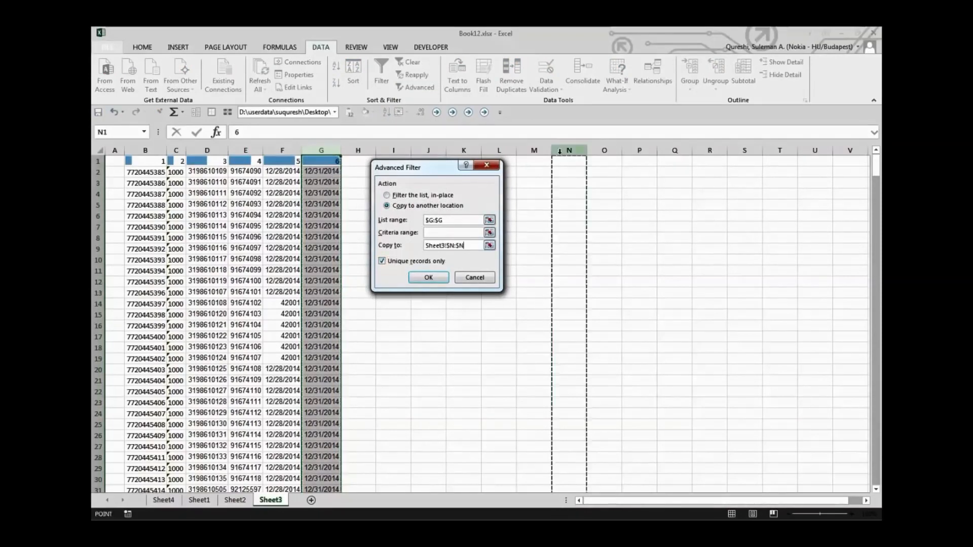
{"action": "left_click", "coordinate": [428, 278]}
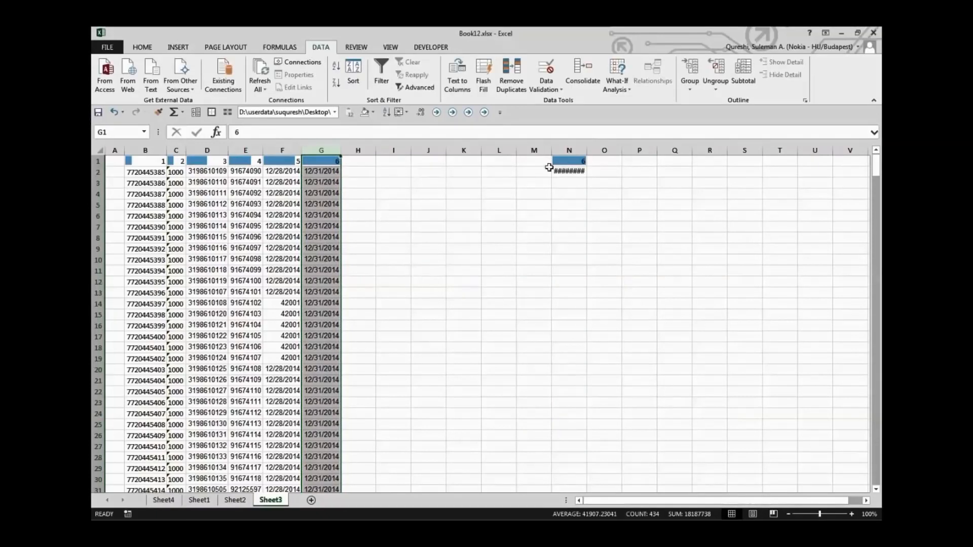
Autofit the width of column N and compare its unique record with the dates in column G.
{"action": "double_click", "coordinate": [586, 150]}
{"action": "left_click", "coordinate": [583, 170]}
{"action": "left_click_drag", "start_coordinate": [326, 172], "coordinate": [329, 271]}
{"action": "left_click", "coordinate": [574, 170]}
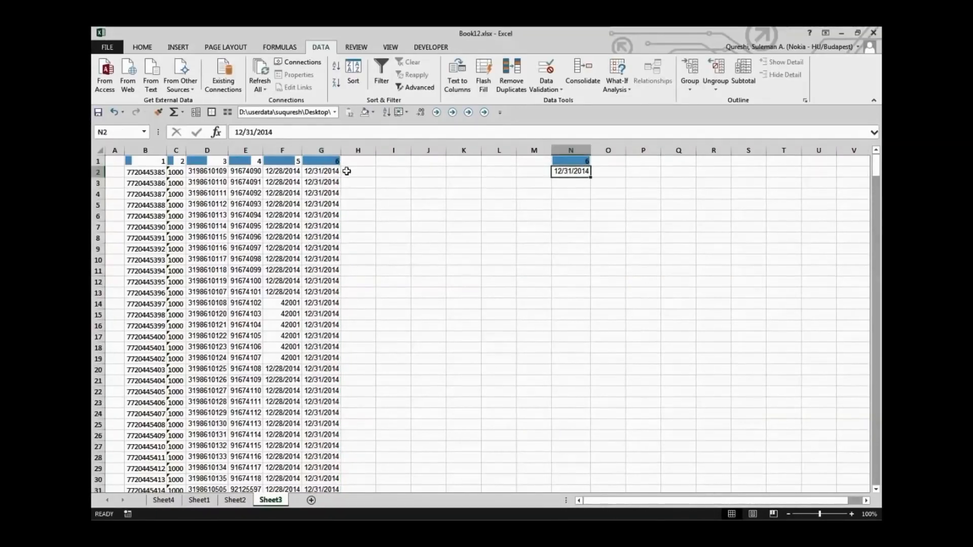
{"action": "left_click", "coordinate": [326, 161]}
{"action": "left_click_drag", "start_coordinate": [564, 160], "coordinate": [570, 171]}
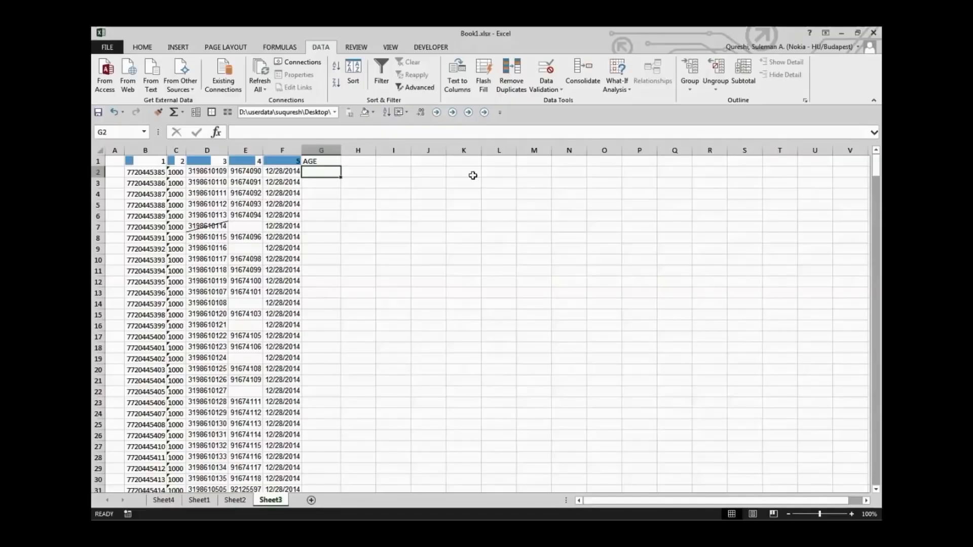
Apply data validation to the AGE column G, allowing only whole numbers between 18 and 60.
{"action": "left_click", "coordinate": [463, 248]}
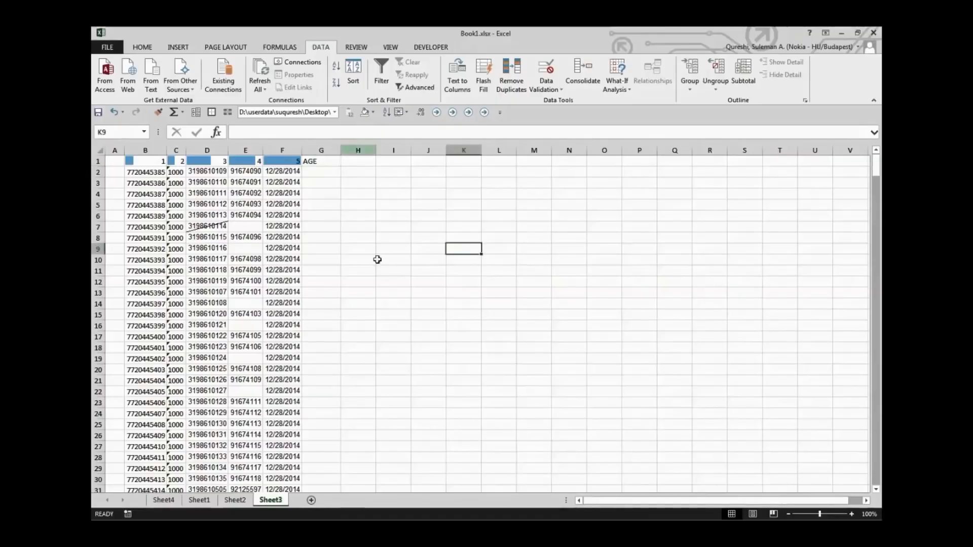
{"action": "left_click", "coordinate": [319, 162]}
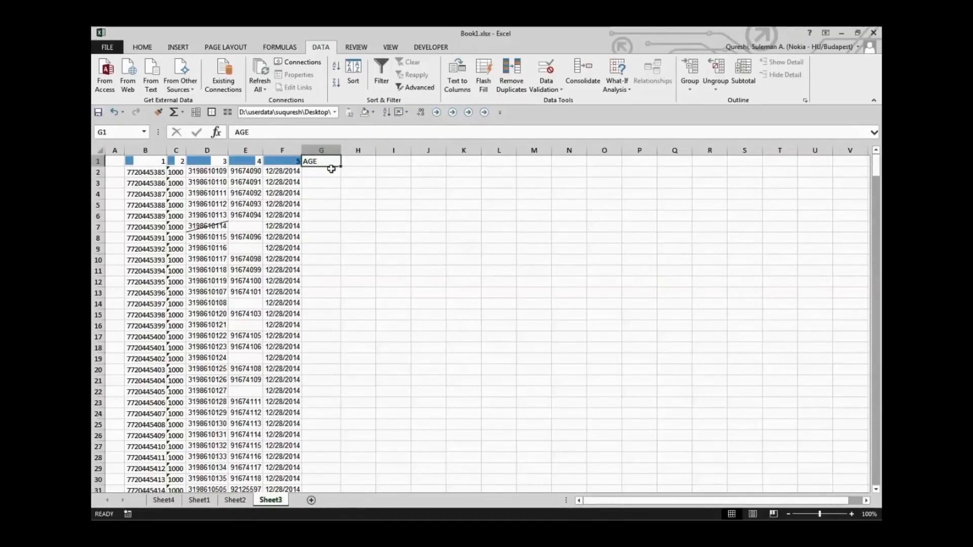
{"action": "left_click", "coordinate": [333, 149]}
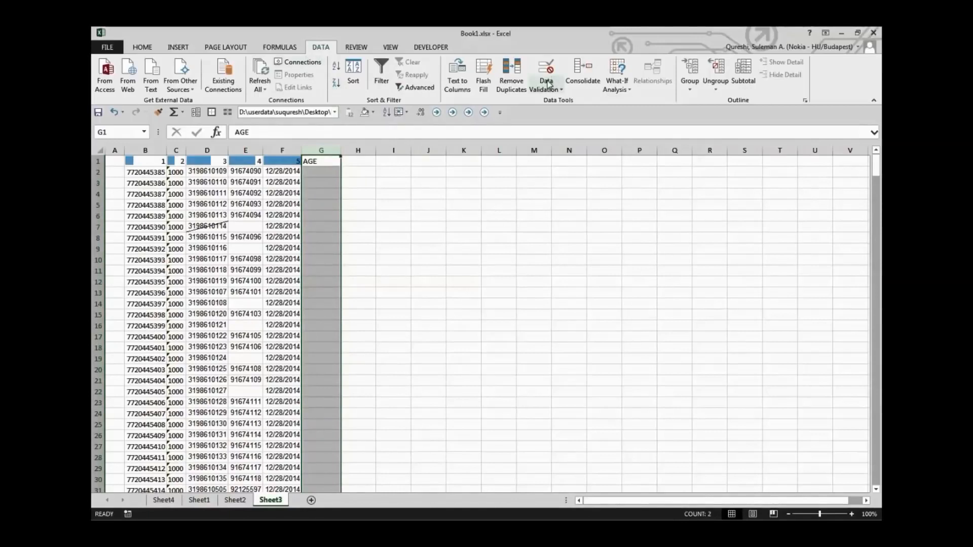
{"action": "left_click", "coordinate": [548, 87]}
{"action": "left_click", "coordinate": [564, 102]}
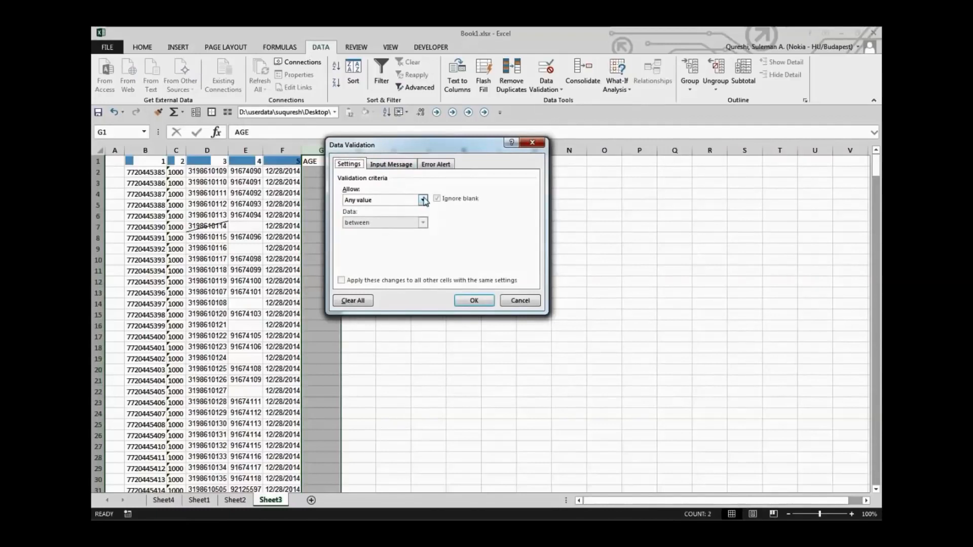
{"action": "left_click", "coordinate": [423, 201]}
{"action": "left_click", "coordinate": [393, 215]}
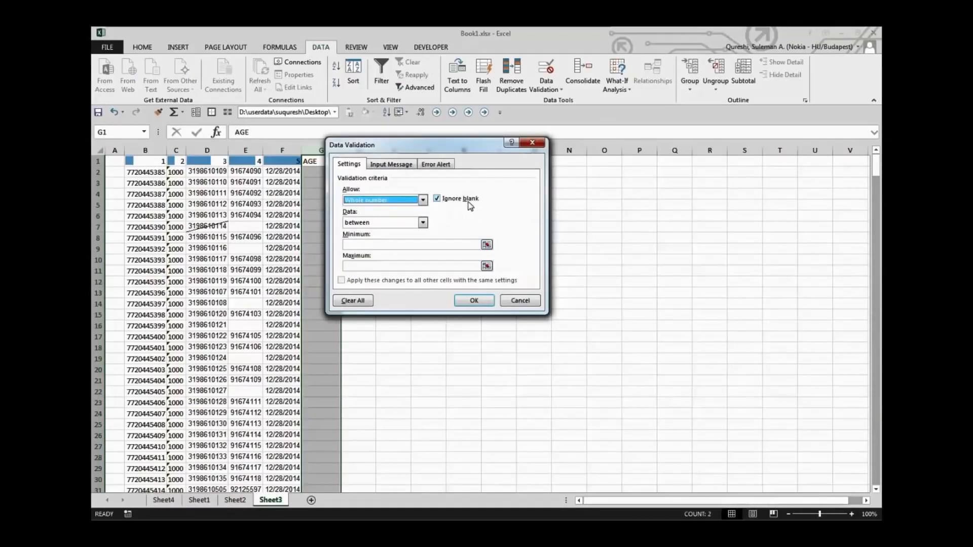
{"action": "left_click", "coordinate": [364, 245]}
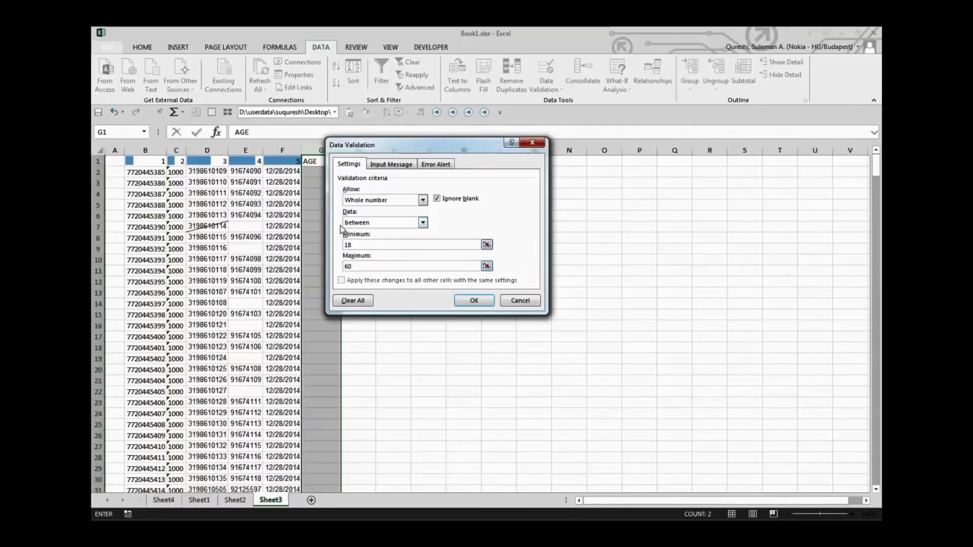
{"action": "left_click", "coordinate": [467, 302]}
{"action": "left_click", "coordinate": [366, 272]}
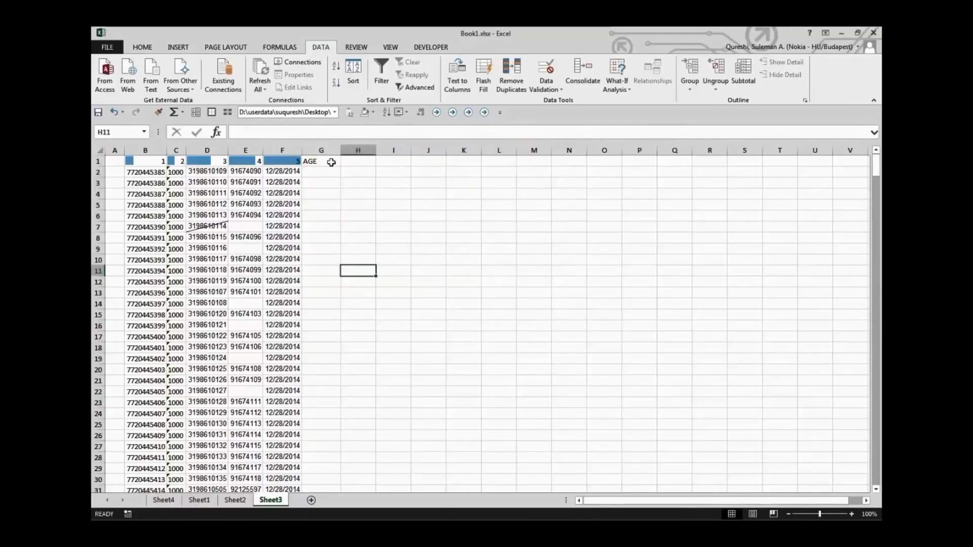
Enter the ages 19 in cell G2 and 59 in cell G3.
{"action": "left_click", "coordinate": [321, 172]}
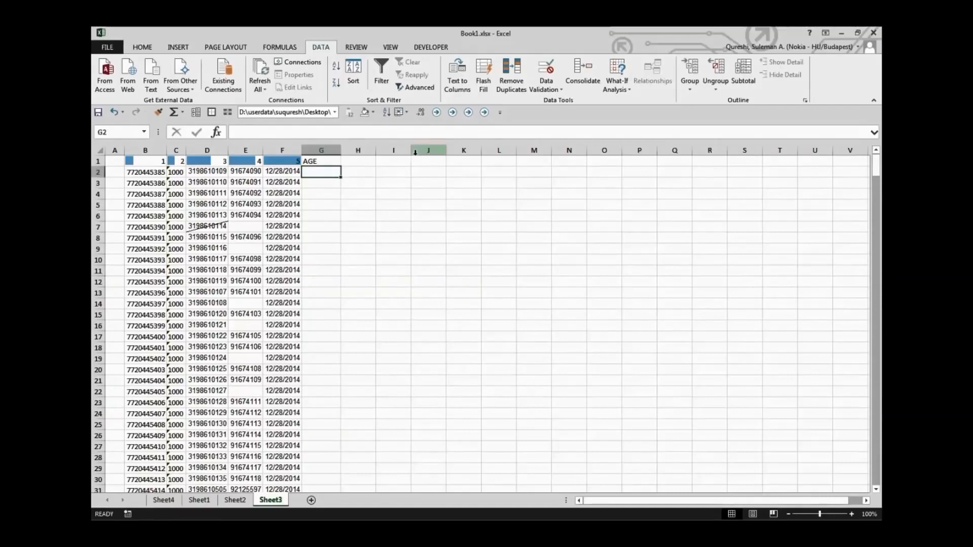
{"action": "type", "text": "19"}
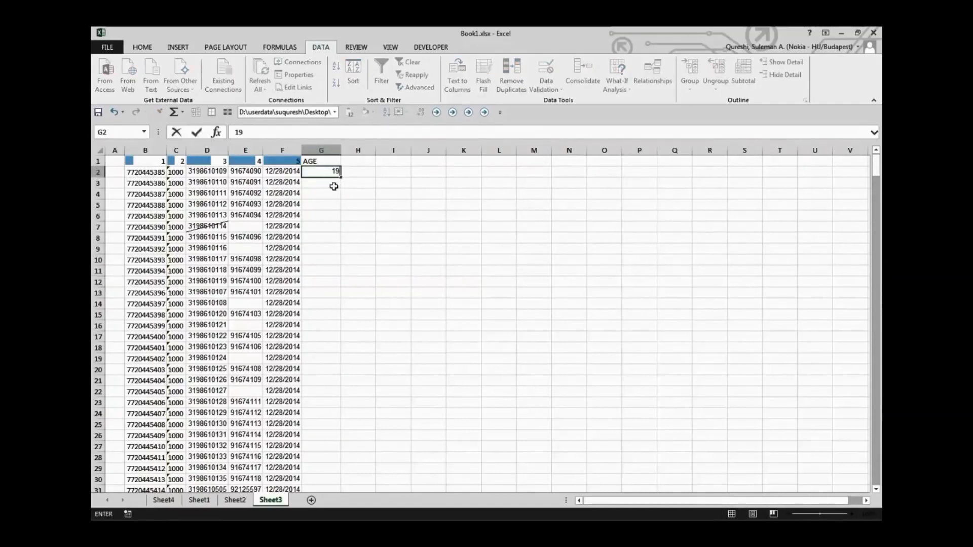
{"action": "key", "text": "Return"}
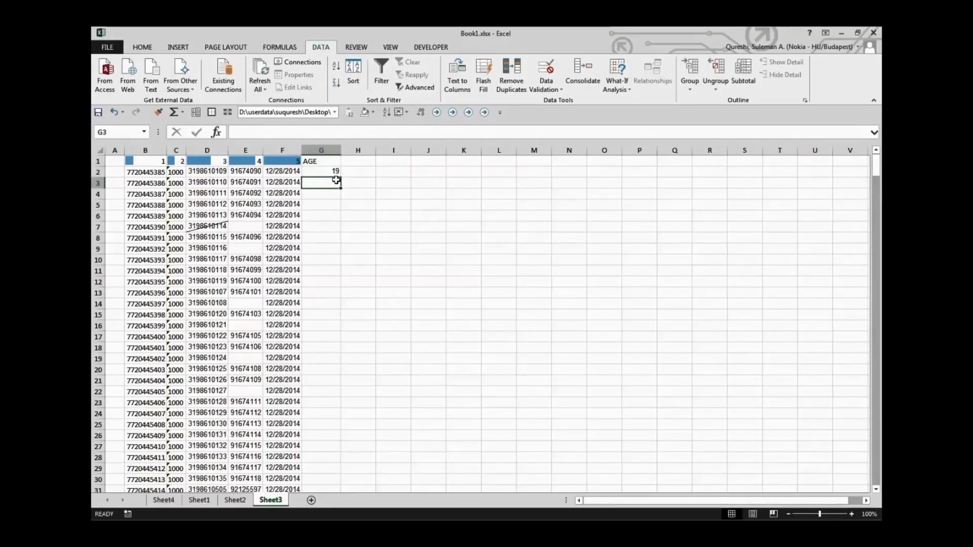
{"action": "type", "text": "5"}
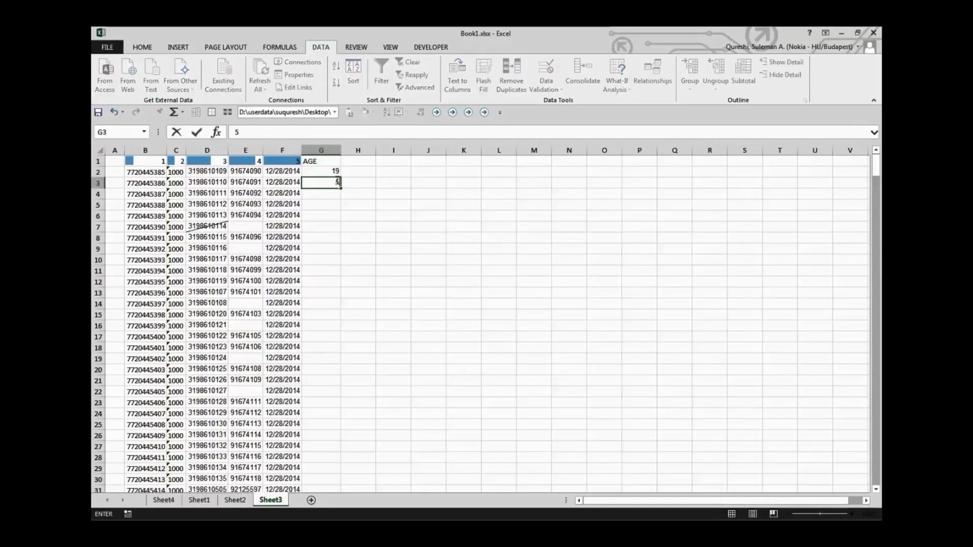
{"action": "type", "text": "9"}
{"action": "key", "text": "Return"}
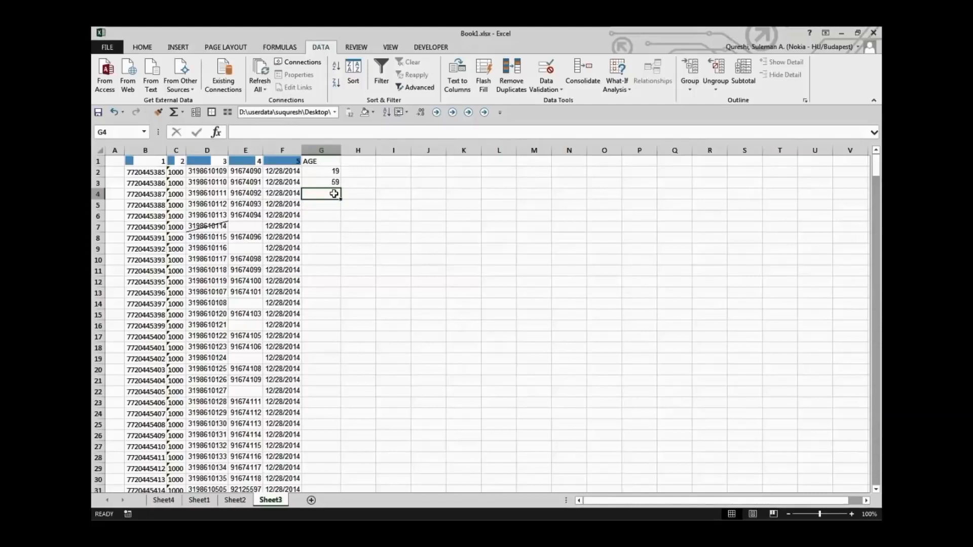
Test the validation rule by trying to enter 78 in cell G4, and cancel the entry.
{"action": "type", "text": "78"}
{"action": "key", "text": "Return"}
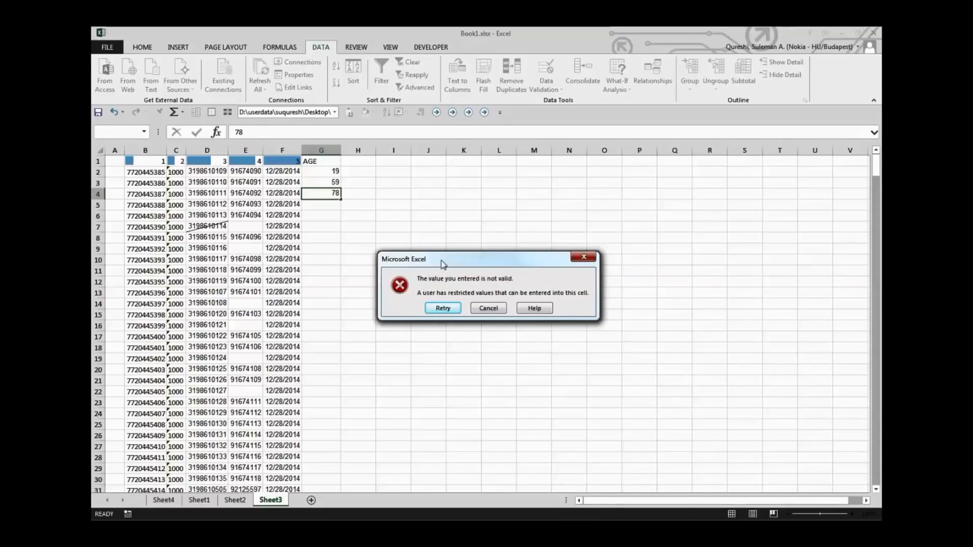
{"action": "left_click", "coordinate": [488, 308]}
{"action": "left_click", "coordinate": [332, 205]}
{"action": "left_click", "coordinate": [333, 185]}
{"action": "left_click", "coordinate": [338, 197]}
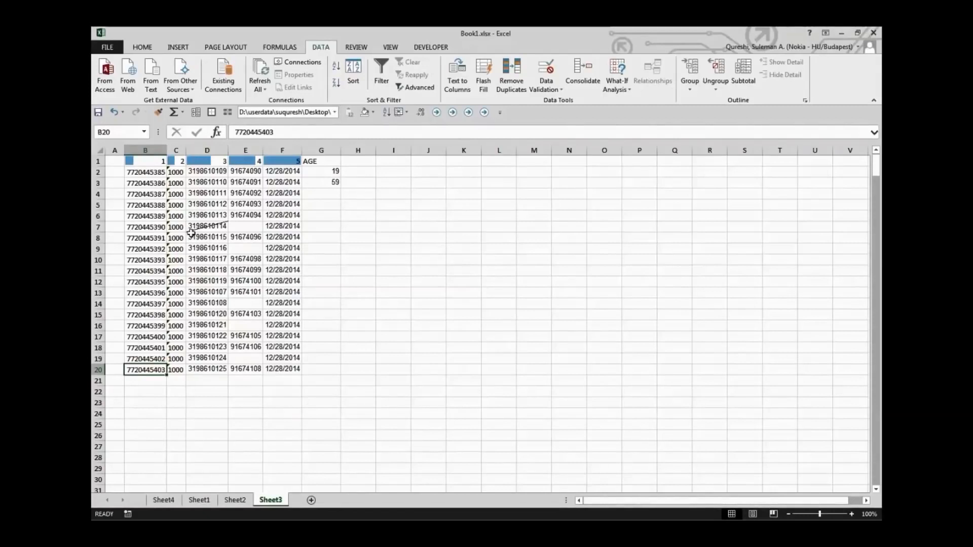
Jump the active cell repeatedly around the edges of the data block in columns B to G.
{"action": "key", "text": "ctrl+Right"}
{"action": "key", "text": "ctrl+Up"}
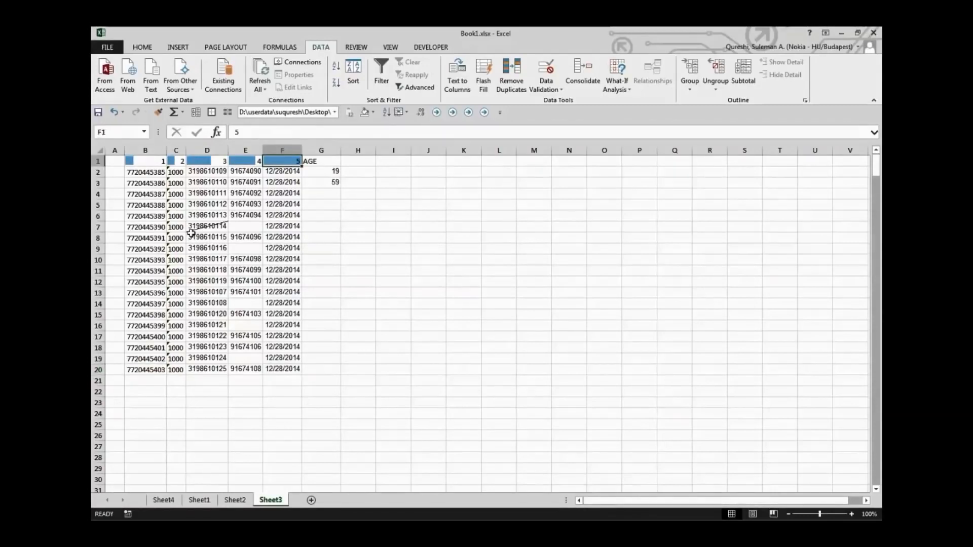
{"action": "key", "text": "ctrl+Left"}
{"action": "key", "text": "ctrl+Down"}
{"action": "key", "text": "ctrl+Right"}
{"action": "key", "text": "ctrl+Up"}
{"action": "key", "text": "Left"}
{"action": "key", "text": "Left"}
{"action": "key", "text": "Down"}
{"action": "key", "text": "Down"}
{"action": "key", "text": "Down"}
{"action": "key", "text": "Down"}
{"action": "key", "text": "Down"}
{"action": "key", "text": "Down"}
{"action": "key", "text": "Down"}
{"action": "key", "text": "ctrl+Down"}
{"action": "key", "text": "ctrl+Left"}
{"action": "key", "text": "ctrl+Up"}
{"action": "key", "text": "ctrl+Right"}
{"action": "key", "text": "ctrl+Down"}
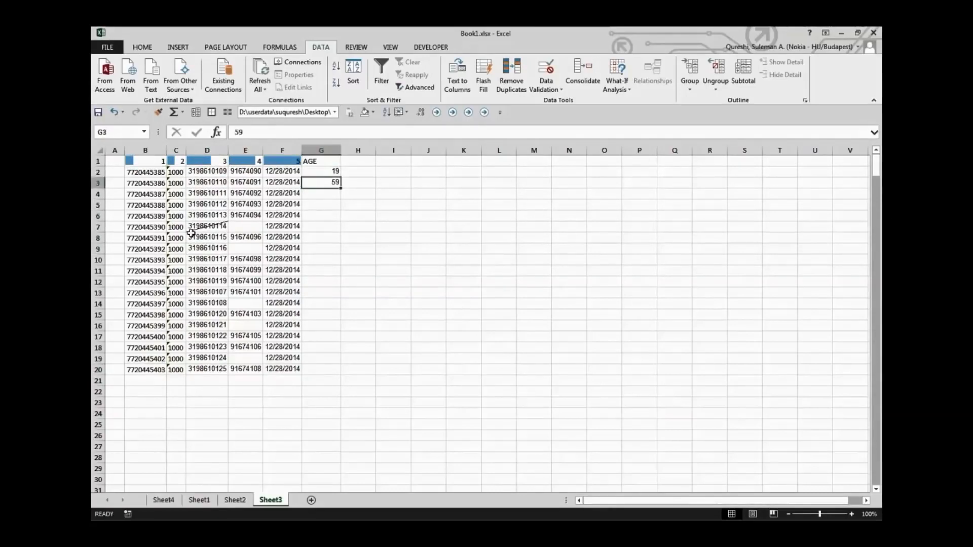
{"action": "key", "text": "ctrl+Left"}
{"action": "key", "text": "ctrl+Down"}
{"action": "key", "text": "ctrl+Right"}
{"action": "key", "text": "ctrl+Up"}
{"action": "key", "text": "ctrl+Left"}
{"action": "key", "text": "ctrl+Down"}
{"action": "key", "text": "ctrl+Right"}
{"action": "key", "text": "ctrl+Up"}
{"action": "key", "text": "ctrl+Left"}
{"action": "key", "text": "ctrl+Down"}
{"action": "key", "text": "ctrl+Right"}
{"action": "key", "text": "ctrl+Up"}
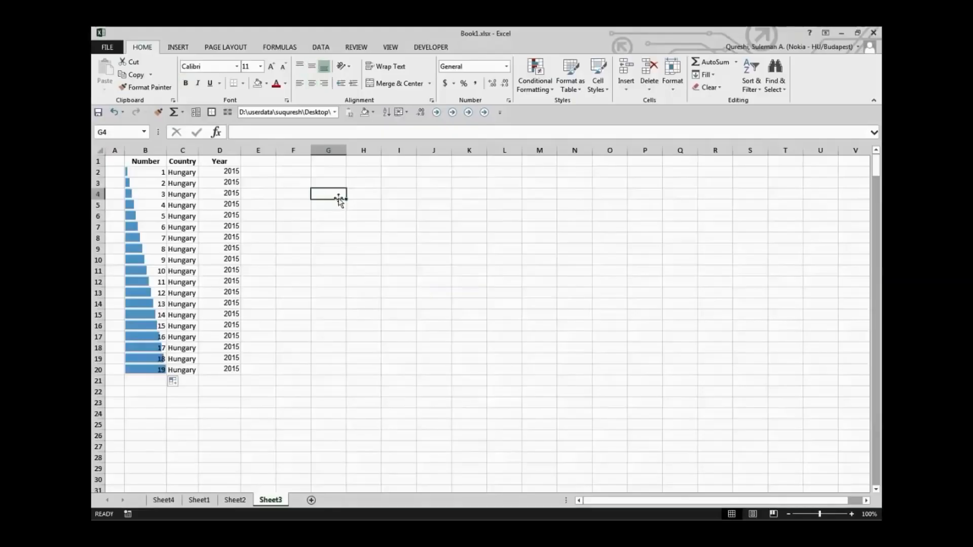
{"action": "left_click_drag", "start_coordinate": [147, 162], "coordinate": [231, 373]}
{"action": "left_click_drag", "start_coordinate": [365, 161], "coordinate": [760, 288]}
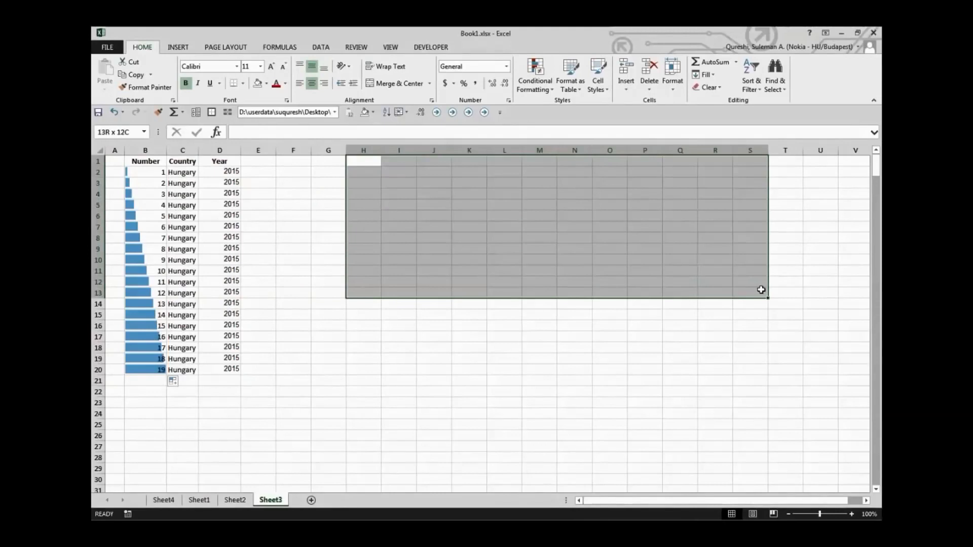
{"action": "left_click", "coordinate": [512, 205]}
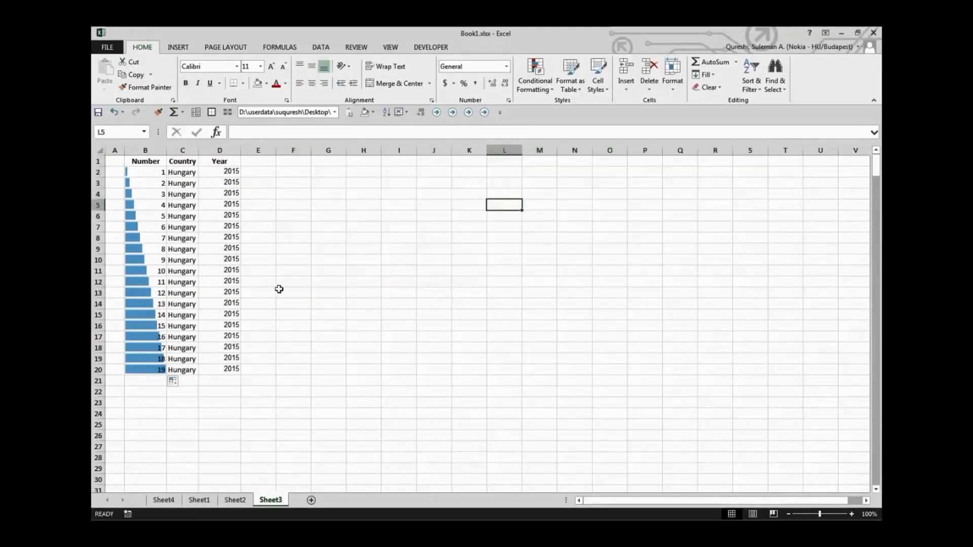
Copy the table in B1:D20 and paste it transposed starting at cell H1.
{"action": "left_click_drag", "start_coordinate": [151, 163], "coordinate": [238, 374]}
{"action": "left_click", "coordinate": [133, 74]}
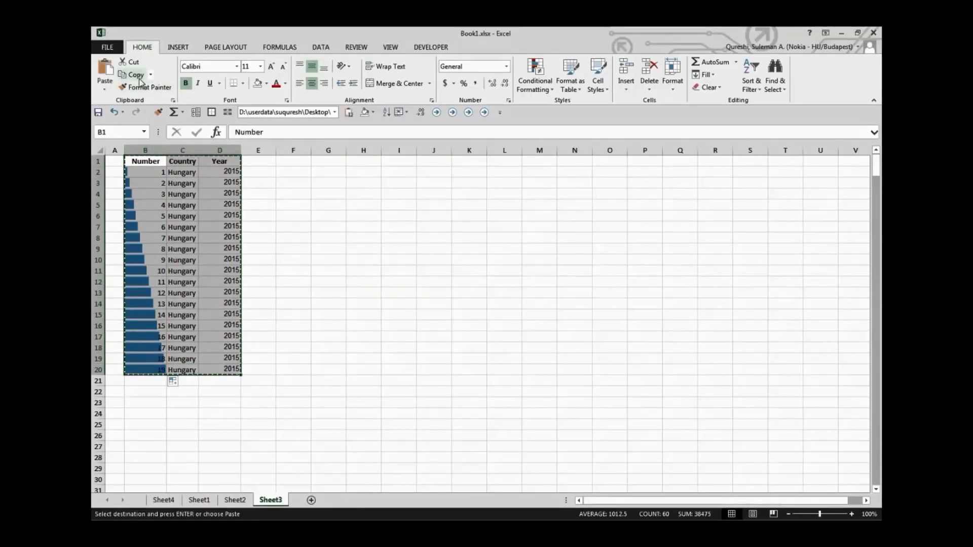
{"action": "left_click", "coordinate": [363, 160]}
{"action": "left_click", "coordinate": [110, 92]}
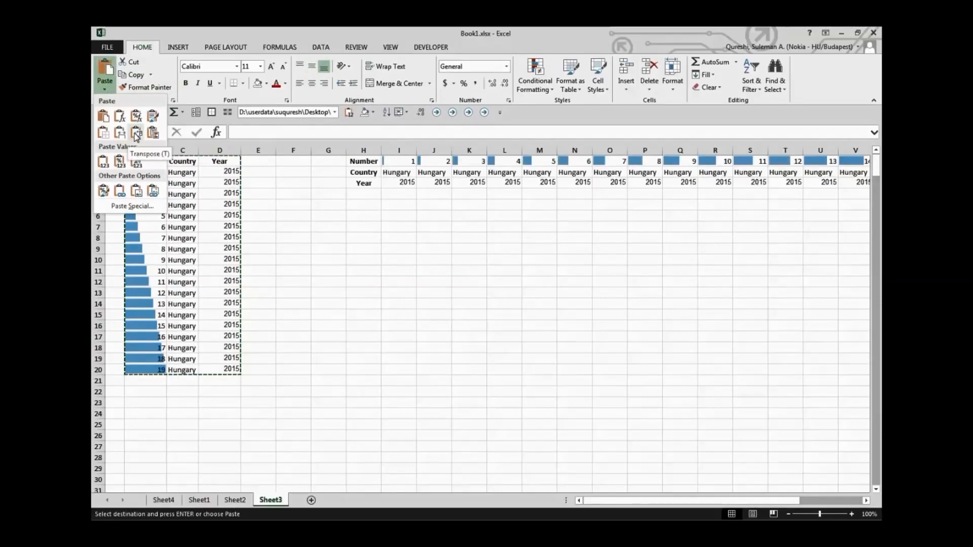
{"action": "left_click", "coordinate": [136, 134]}
{"action": "left_click", "coordinate": [363, 226]}
Compare the transposed headers in H1:H3 with the original header row in B1:D1.
{"action": "mouse_move", "coordinate": [661, 501]}
{"action": "left_mouse_down"}
{"action": "mouse_move", "coordinate": [689, 502]}
{"action": "mouse_move", "coordinate": [657, 502]}
{"action": "left_mouse_up"}
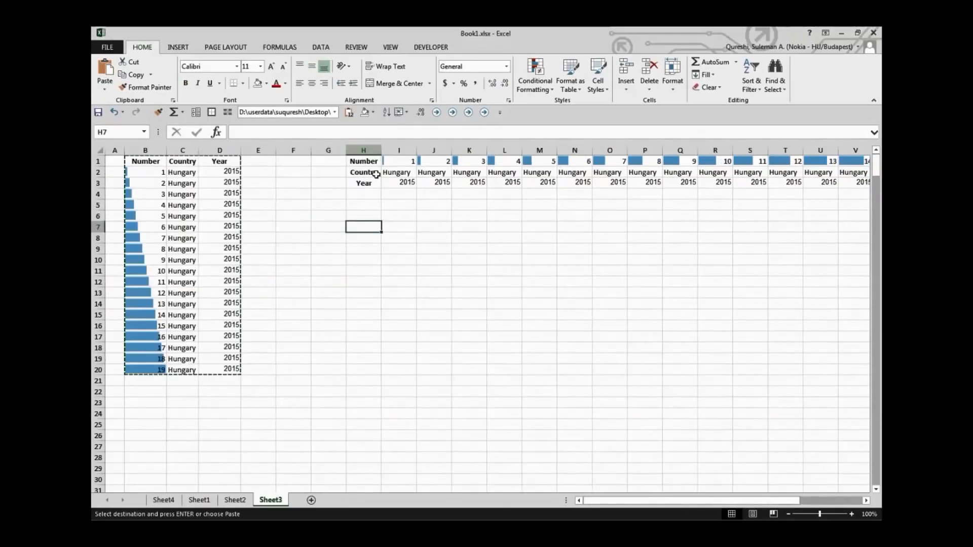
{"action": "left_click_drag", "start_coordinate": [374, 161], "coordinate": [365, 183]}
{"action": "left_click_drag", "start_coordinate": [146, 161], "coordinate": [242, 172]}
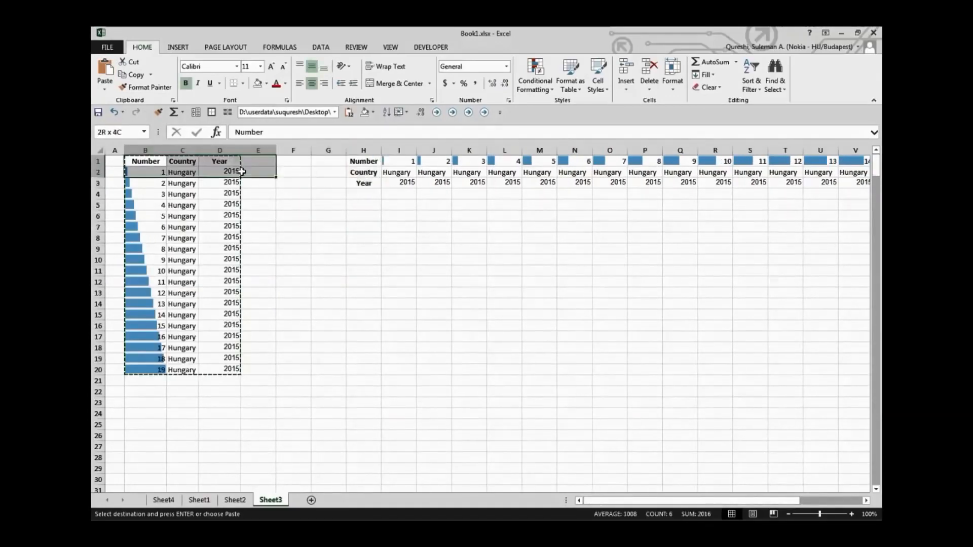
{"action": "left_click_drag", "start_coordinate": [364, 161], "coordinate": [365, 183]}
{"action": "left_click", "coordinate": [424, 238]}
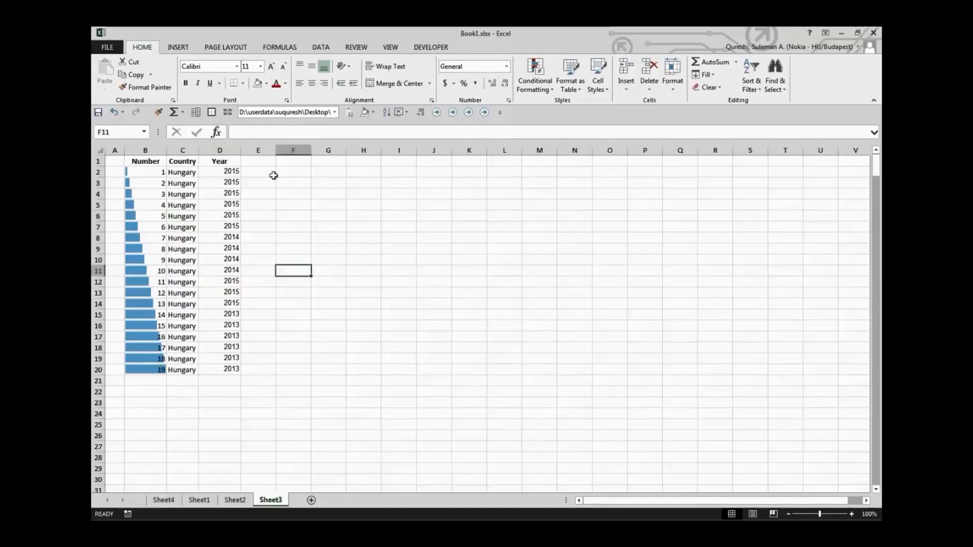
Hide the Country column C.
{"action": "left_click", "coordinate": [182, 150]}
{"action": "right_click", "coordinate": [176, 161]}
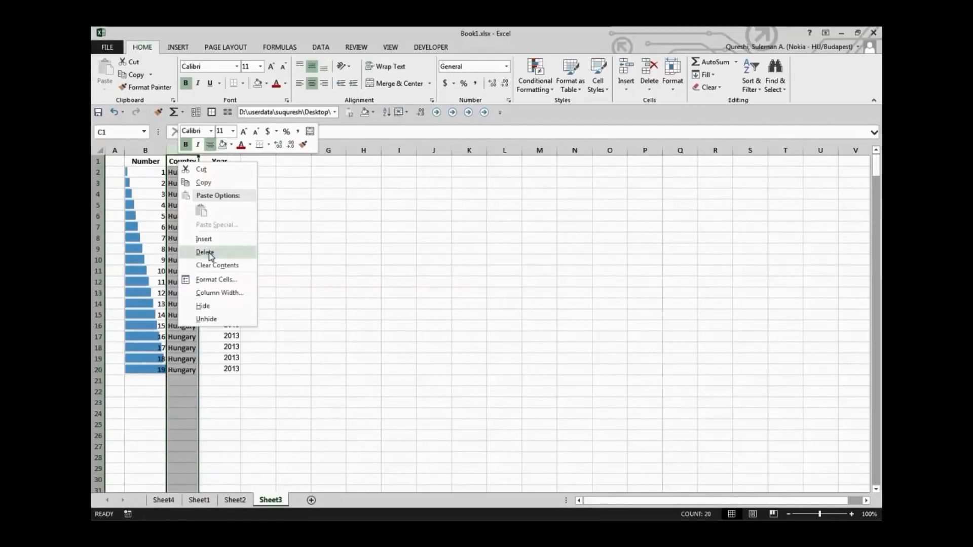
{"action": "left_click", "coordinate": [203, 303]}
{"action": "left_click", "coordinate": [261, 270]}
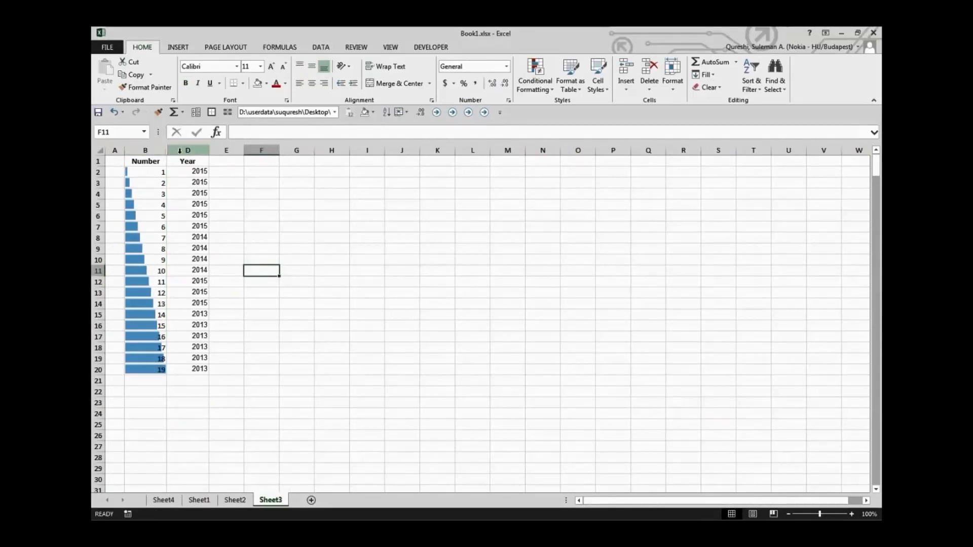
Undo the hiding of the Country column.
{"action": "left_click", "coordinate": [202, 184]}
{"action": "key", "text": "ctrl+z"}
{"action": "left_click", "coordinate": [231, 194]}
Apply the custom number format ;;; to the Year values in D2:D20 so they are not displayed.
{"action": "left_click_drag", "start_coordinate": [205, 172], "coordinate": [207, 368]}
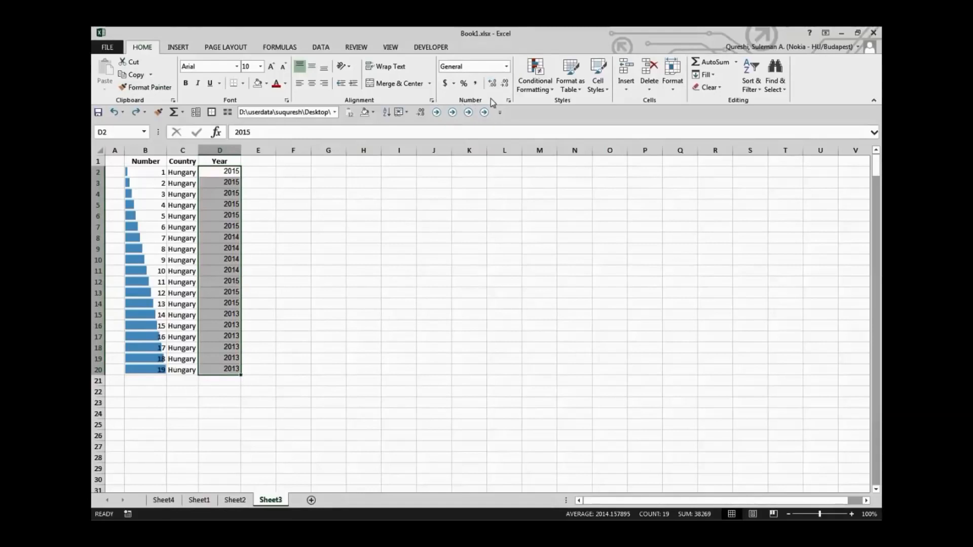
{"action": "left_click", "coordinate": [509, 101]}
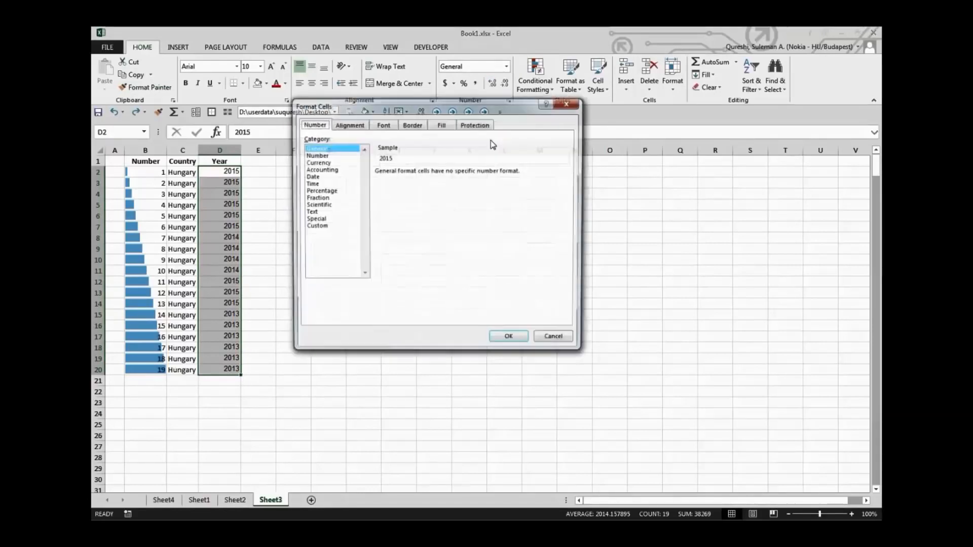
{"action": "left_click", "coordinate": [325, 228]}
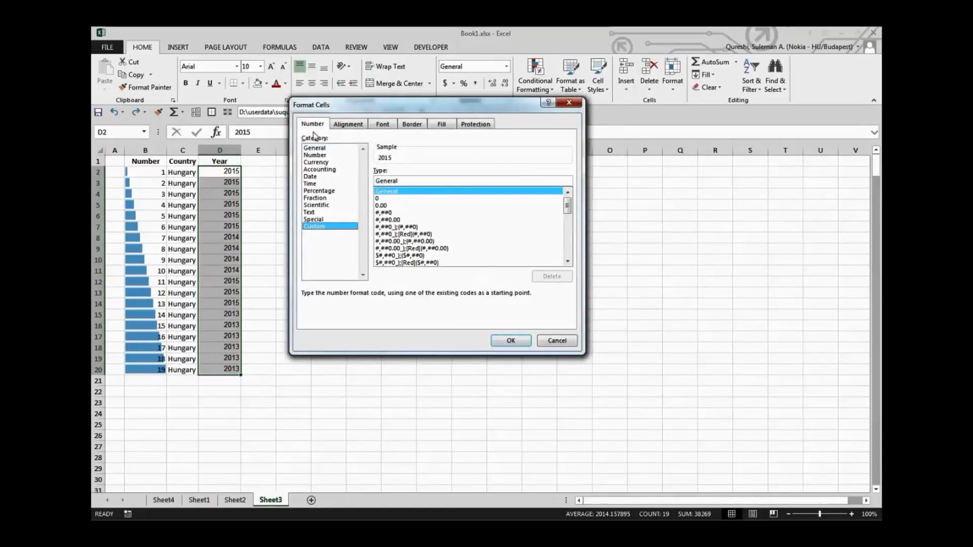
{"action": "double_click", "coordinate": [401, 179]}
{"action": "type", "text": ";;;"}
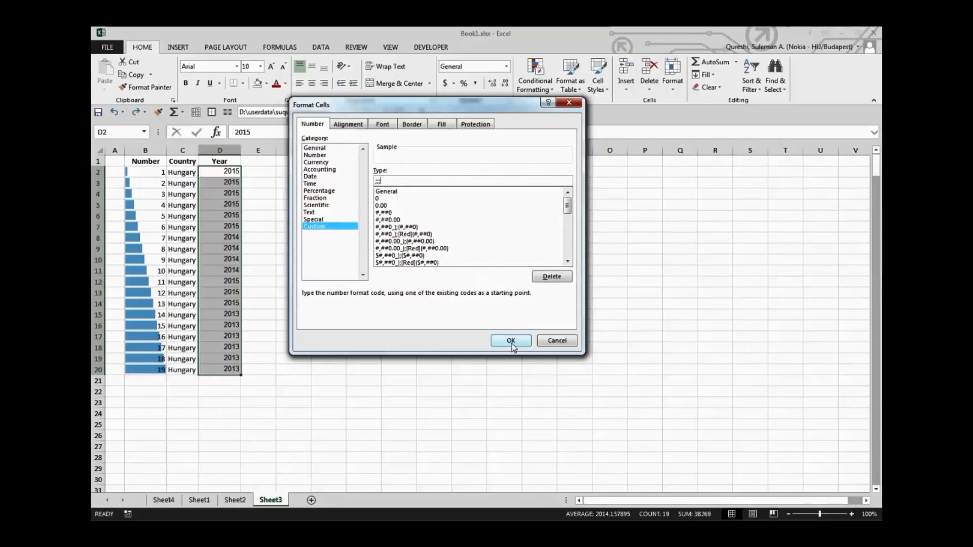
{"action": "left_click", "coordinate": [507, 341]}
{"action": "left_click", "coordinate": [482, 294]}
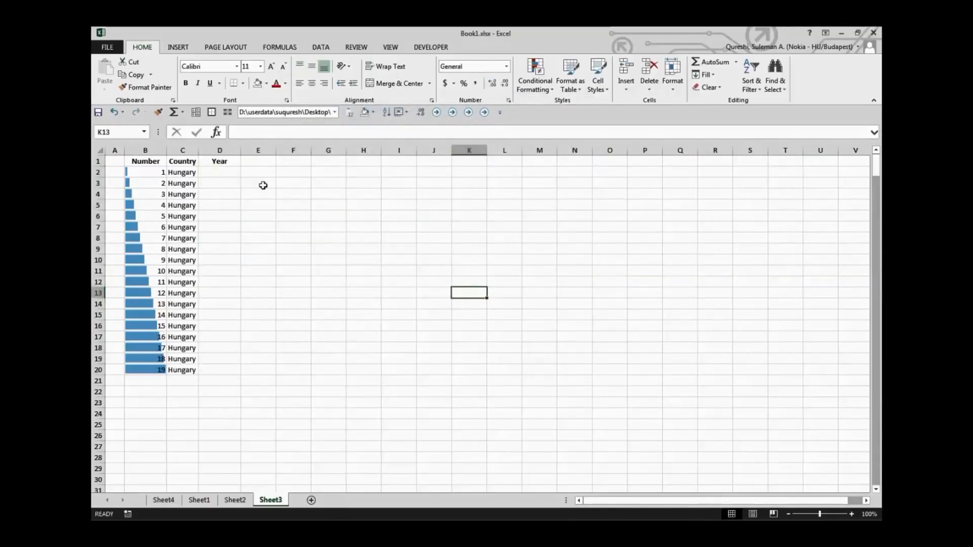
Inspect the underlying values of Year cells D2, D9 and D17.
{"action": "left_click", "coordinate": [229, 174]}
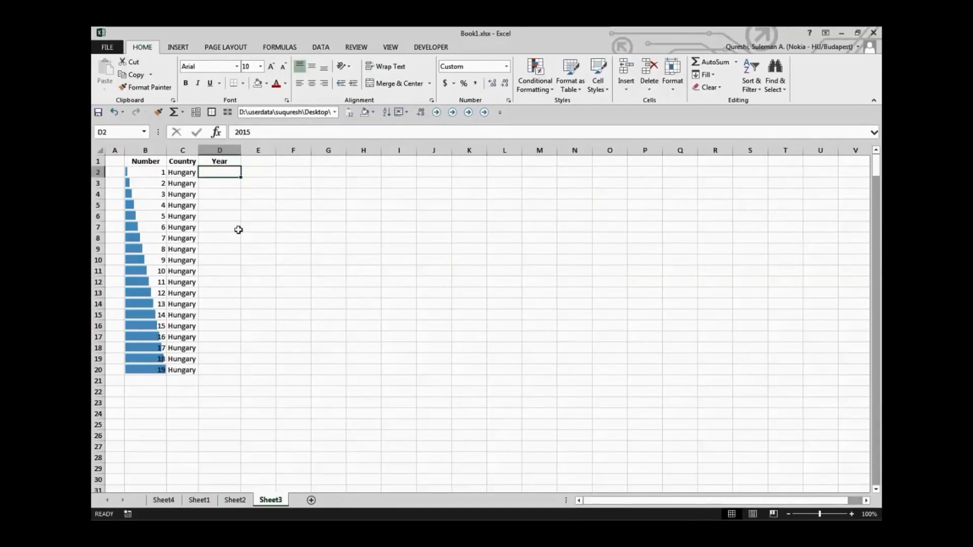
{"action": "left_click", "coordinate": [226, 249]}
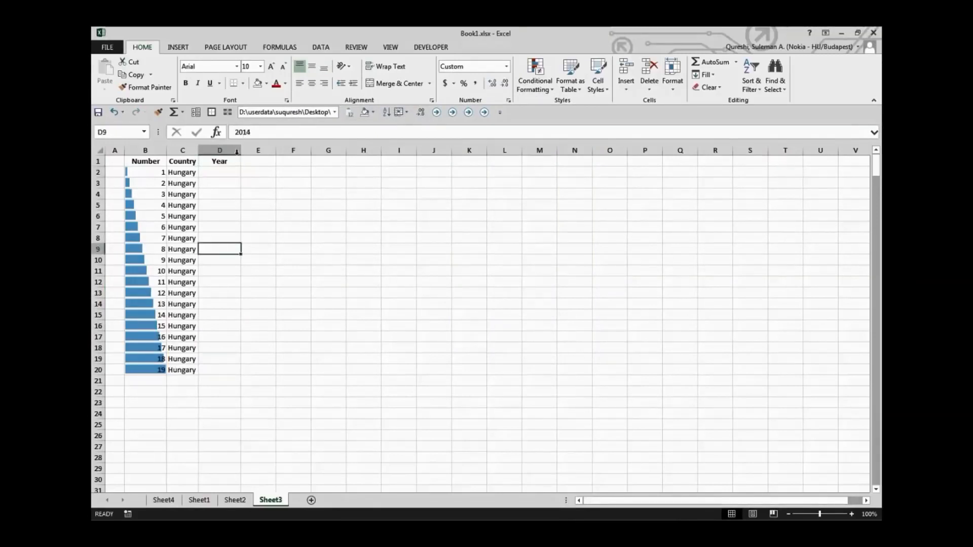
{"action": "left_click", "coordinate": [229, 338]}
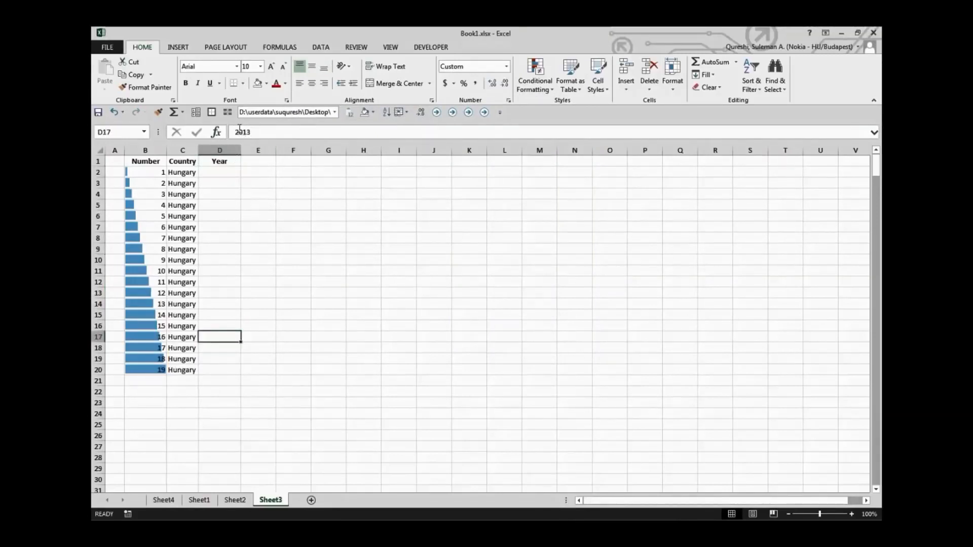
{"action": "left_click_drag", "start_coordinate": [218, 172], "coordinate": [219, 371]}
{"action": "left_click", "coordinate": [284, 335]}
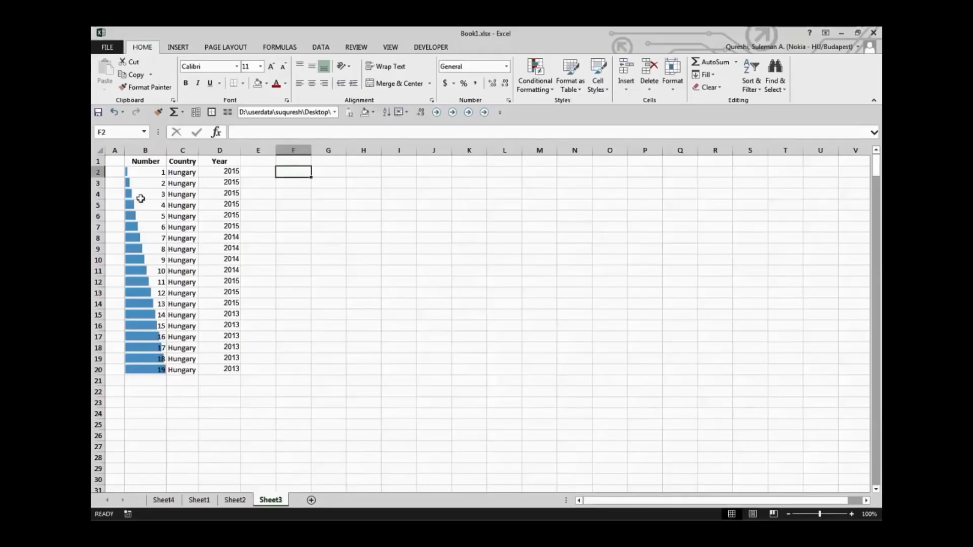
{"action": "left_click_drag", "start_coordinate": [135, 172], "coordinate": [218, 167]}
{"action": "left_click", "coordinate": [300, 171]}
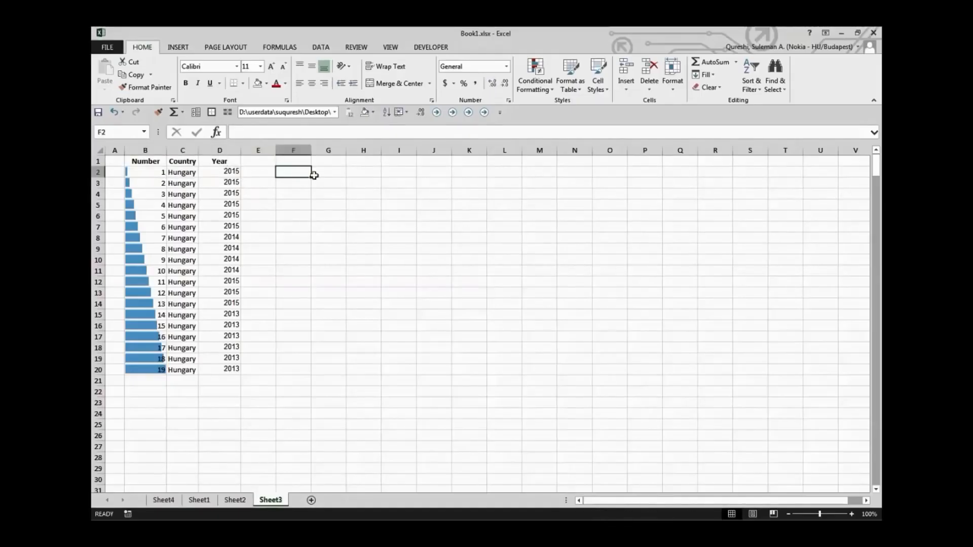
{"action": "type", "text": "=concat"}
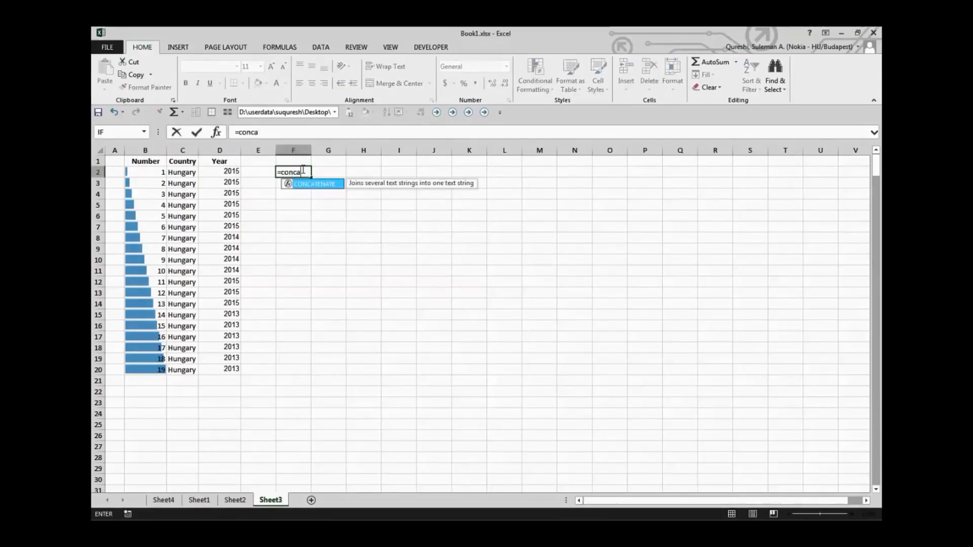
{"action": "key", "text": "Escape"}
Enter the formula =B2&C2&D2 in cell F2 to join the number, country and year.
{"action": "type", "text": "="}
{"action": "key", "text": "Left"}
{"action": "key", "text": "Left"}
{"action": "key", "text": "Left"}
{"action": "key", "text": "Left"}
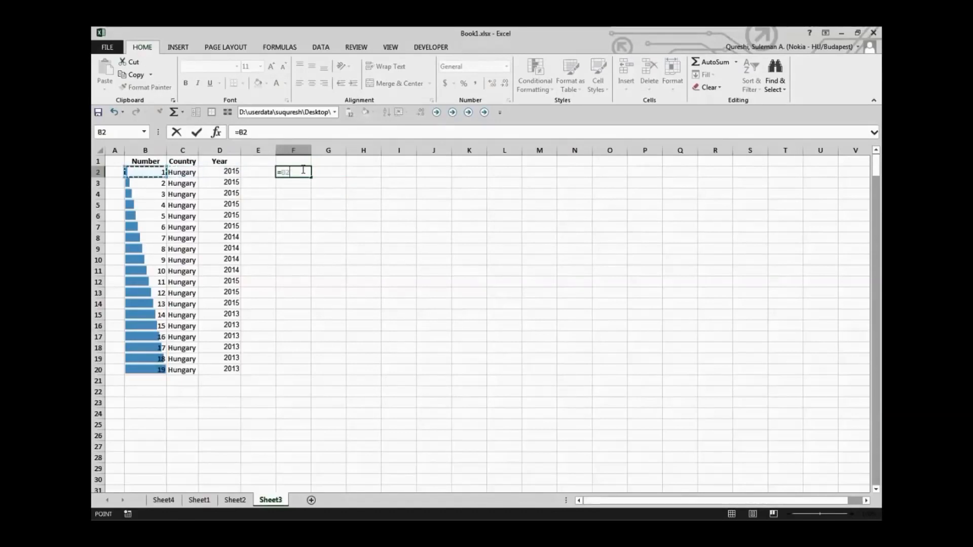
{"action": "type", "text": "&"}
{"action": "key", "text": "Left"}
{"action": "key", "text": "Left"}
{"action": "key", "text": "Left"}
{"action": "type", "text": "&"}
{"action": "key", "text": "Left"}
{"action": "key", "text": "Left"}
{"action": "key", "text": "Return"}
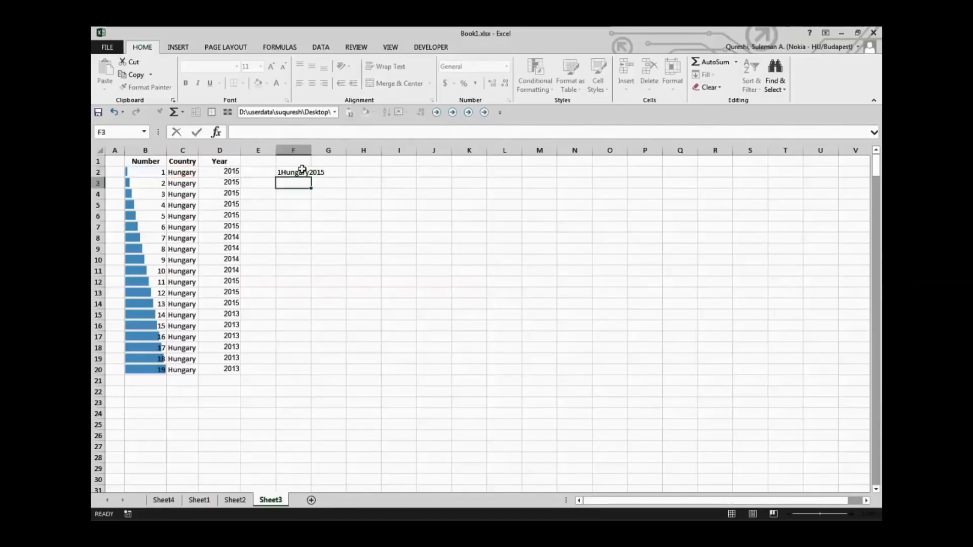
Autofit the width of column F to the joined text and check the formula in F2 against its source cells.
{"action": "key", "text": "Right"}
{"action": "key", "text": "Up"}
{"action": "double_click", "coordinate": [311, 150]}
{"action": "left_click", "coordinate": [309, 174]}
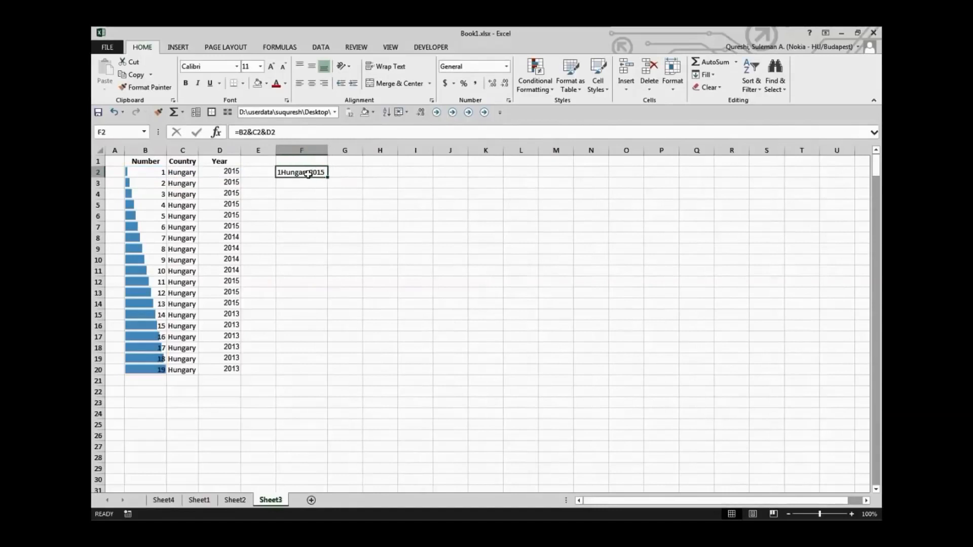
{"action": "mouse_move", "coordinate": [127, 175]}
{"action": "left_mouse_down"}
{"action": "mouse_move", "coordinate": [234, 182]}
{"action": "mouse_move", "coordinate": [129, 180]}
{"action": "left_mouse_up"}
{"action": "left_click", "coordinate": [227, 171]}
Enter =UPPER(C2) in cell F2 and fill the formula down to F20.
{"action": "left_click", "coordinate": [299, 171]}
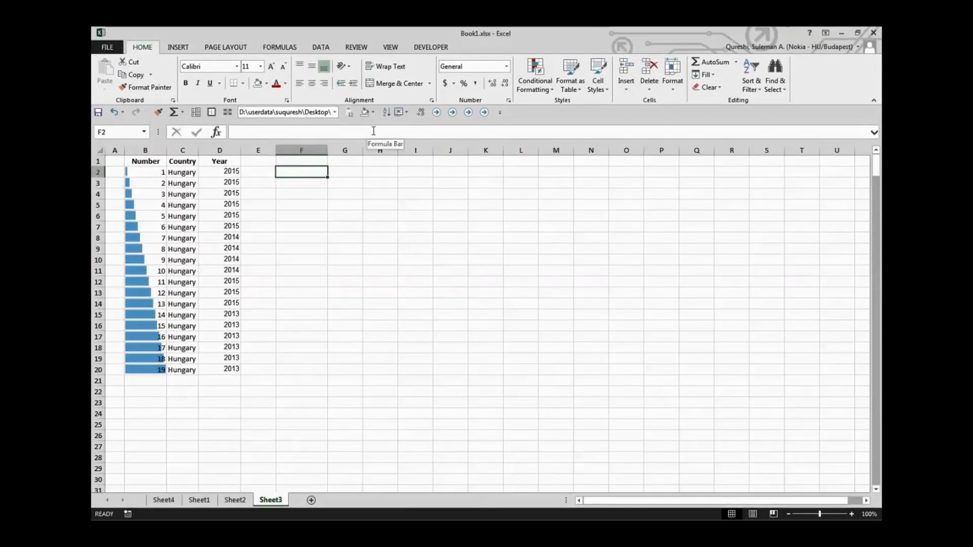
{"action": "type", "text": "=upper"}
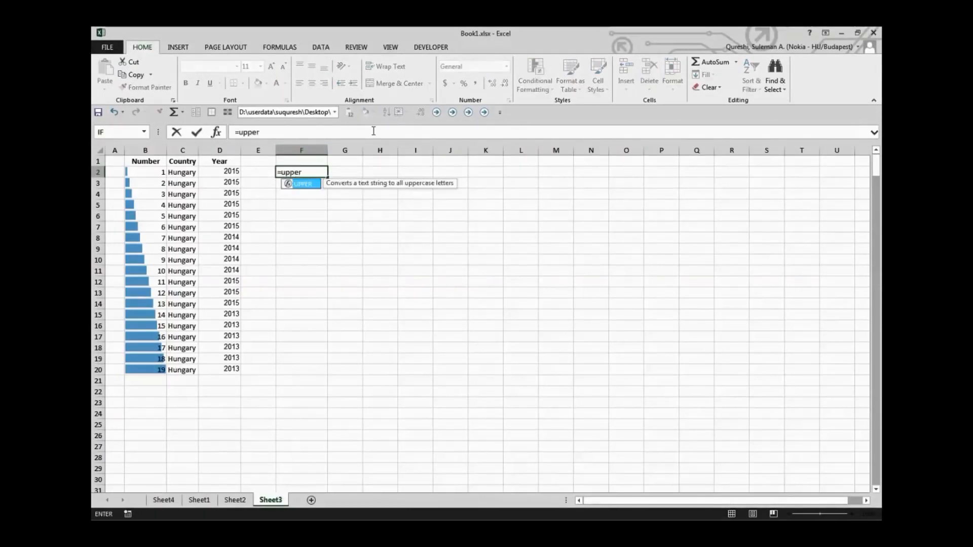
{"action": "type", "text": "(C2)"}
{"action": "key", "text": "Return"}
{"action": "key", "text": "Up"}
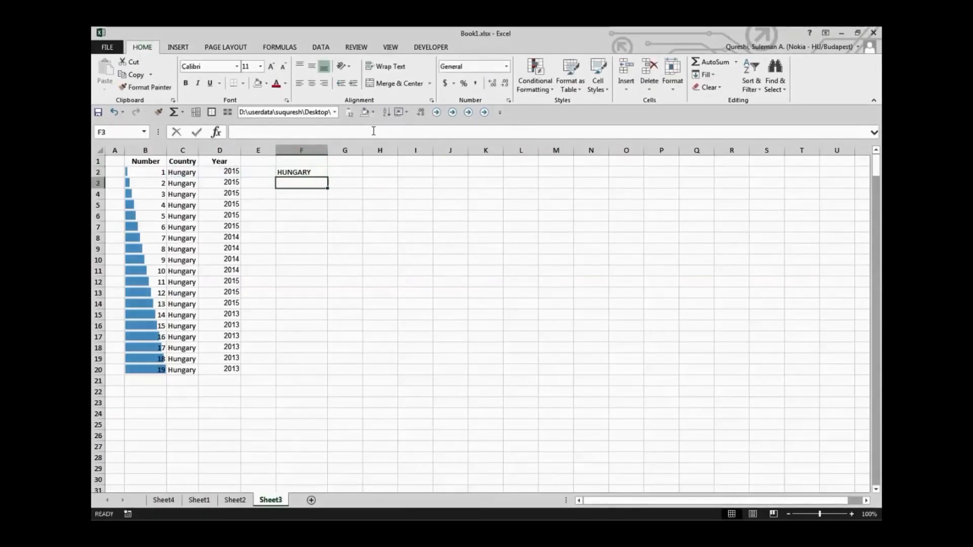
{"action": "left_click_drag", "start_coordinate": [329, 176], "coordinate": [310, 371]}
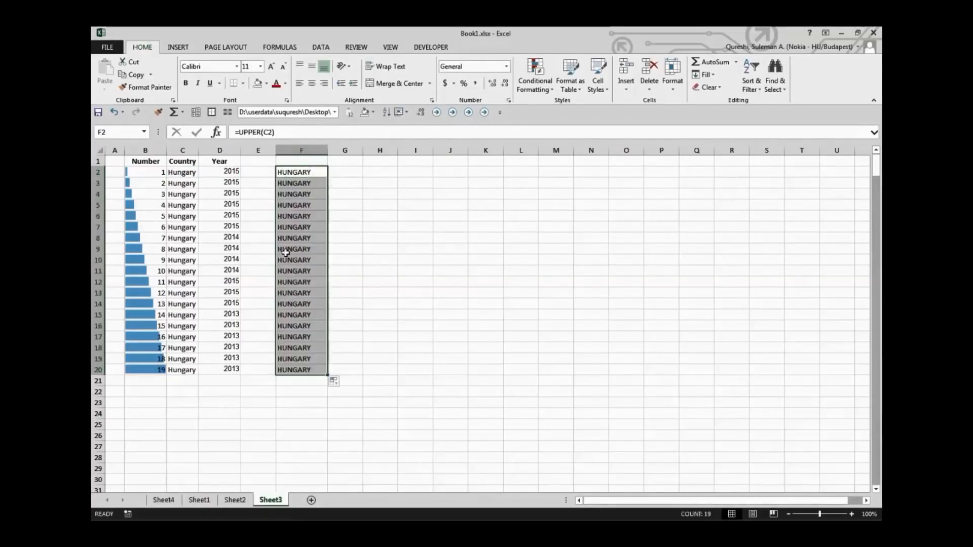
Enter =LOWER(F2) in cell G2, fill it down to G20, and review the formulas in F2 and G2.
{"action": "left_click", "coordinate": [332, 172]}
{"action": "type", "text": "="}
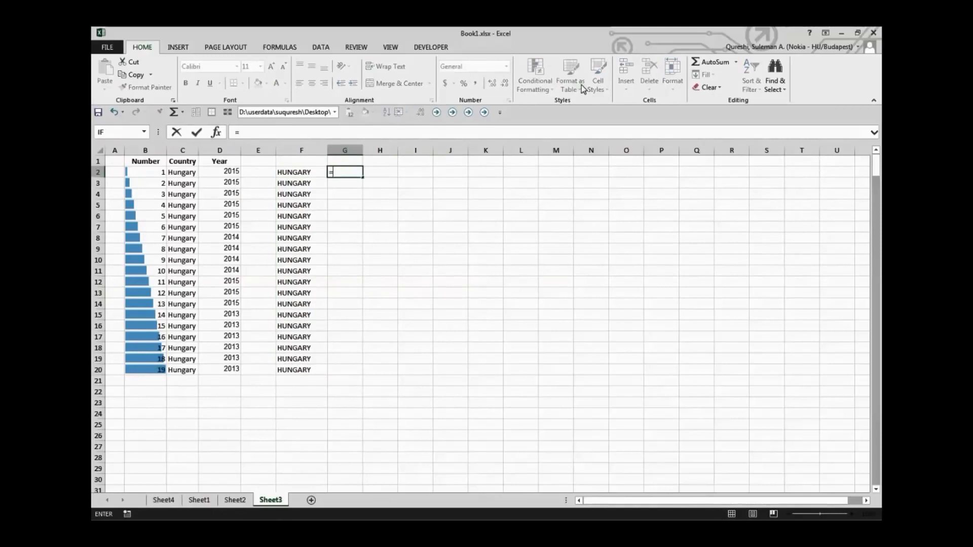
{"action": "type", "text": "lower("}
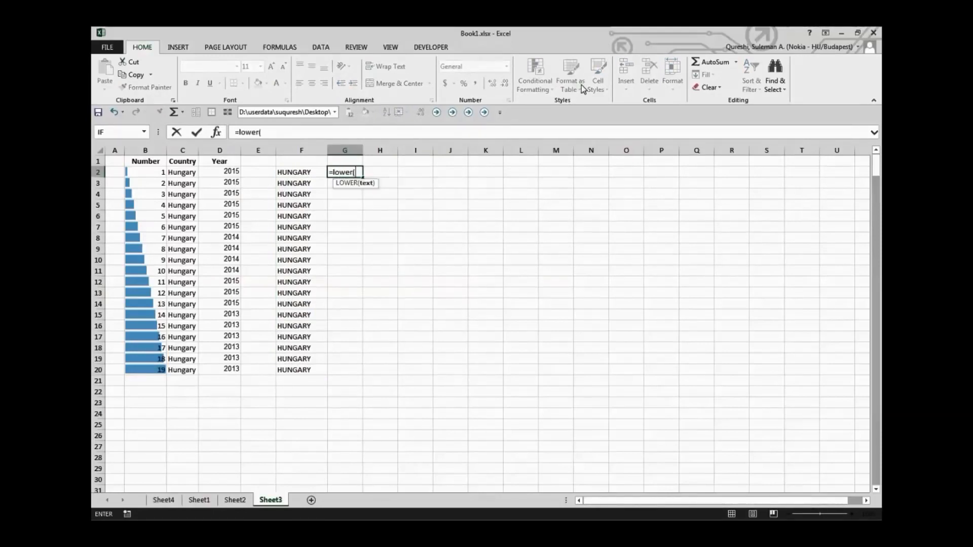
{"action": "key", "text": "Left"}
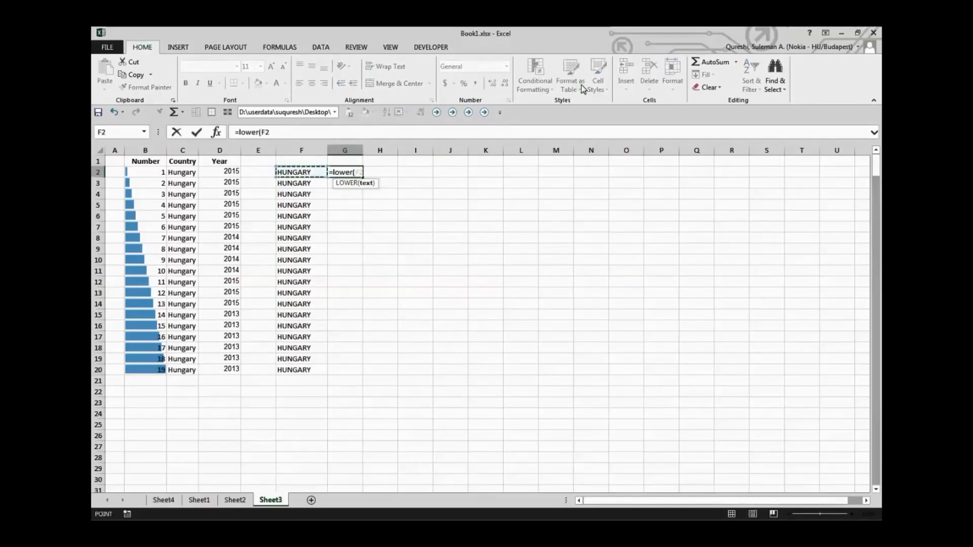
{"action": "key", "text": "Return"}
{"action": "key", "text": "Up"}
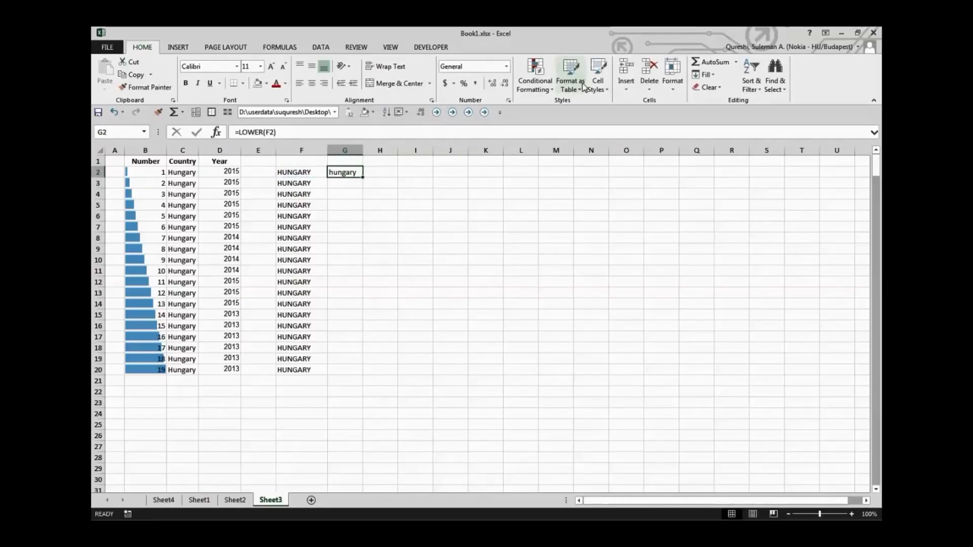
{"action": "left_click_drag", "start_coordinate": [364, 177], "coordinate": [358, 376]}
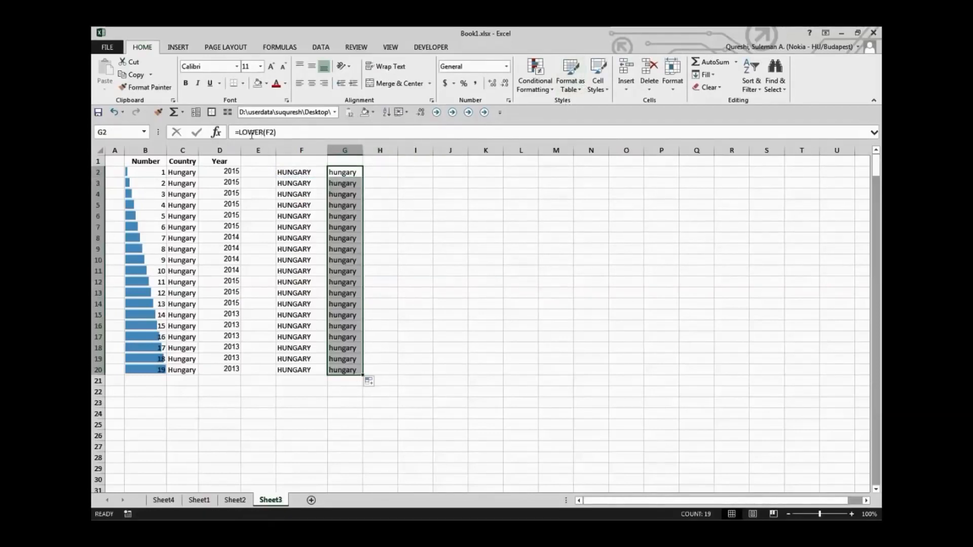
{"action": "left_click", "coordinate": [298, 172]}
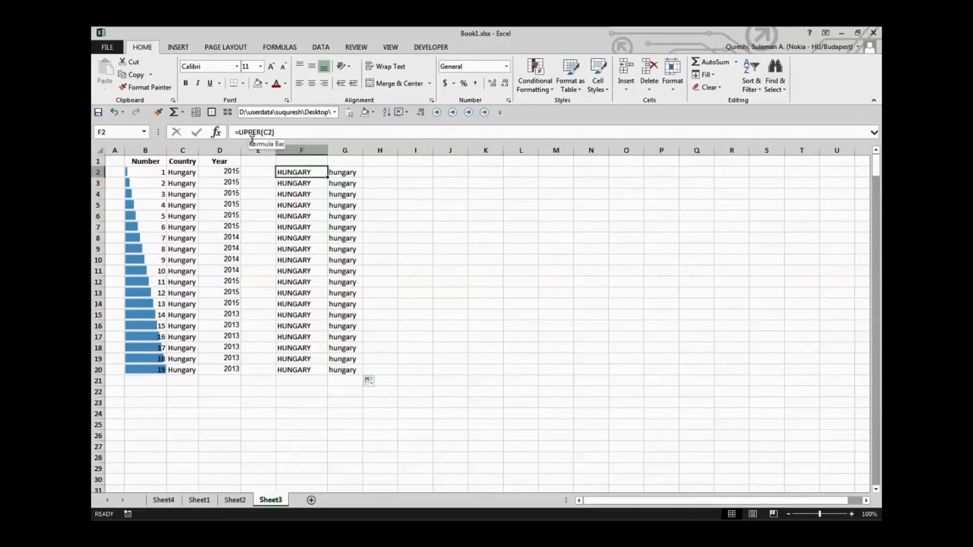
{"action": "left_click", "coordinate": [339, 170]}
Enter =PROPER(G2) in cell H2, fill it down to H20, and review the formula in H2.
{"action": "left_click", "coordinate": [390, 172]}
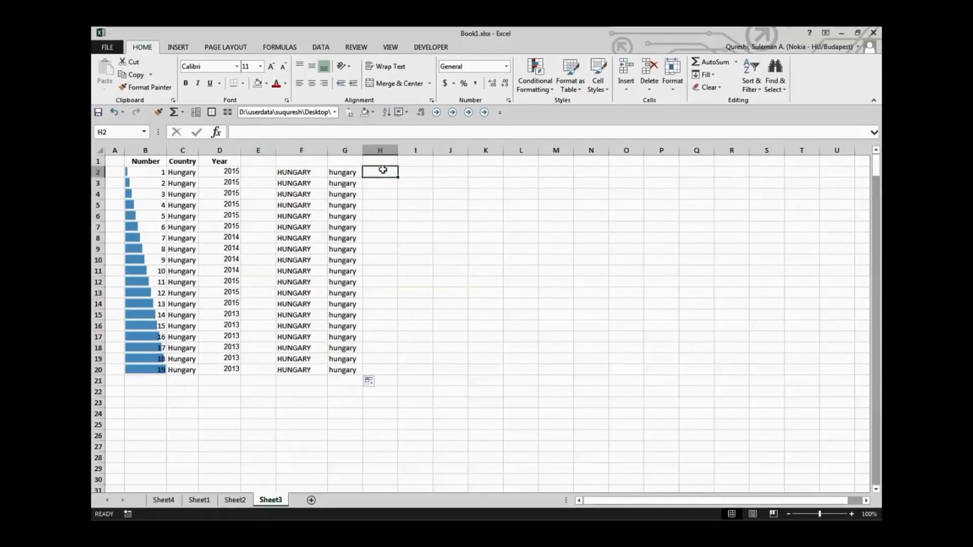
{"action": "type", "text": "="}
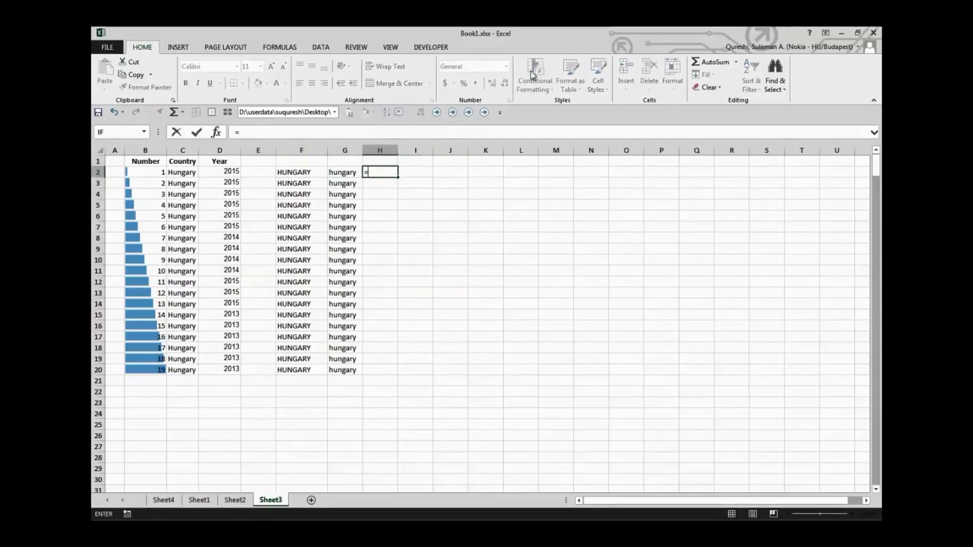
{"action": "type", "text": "proper("}
{"action": "key", "text": "Left"}
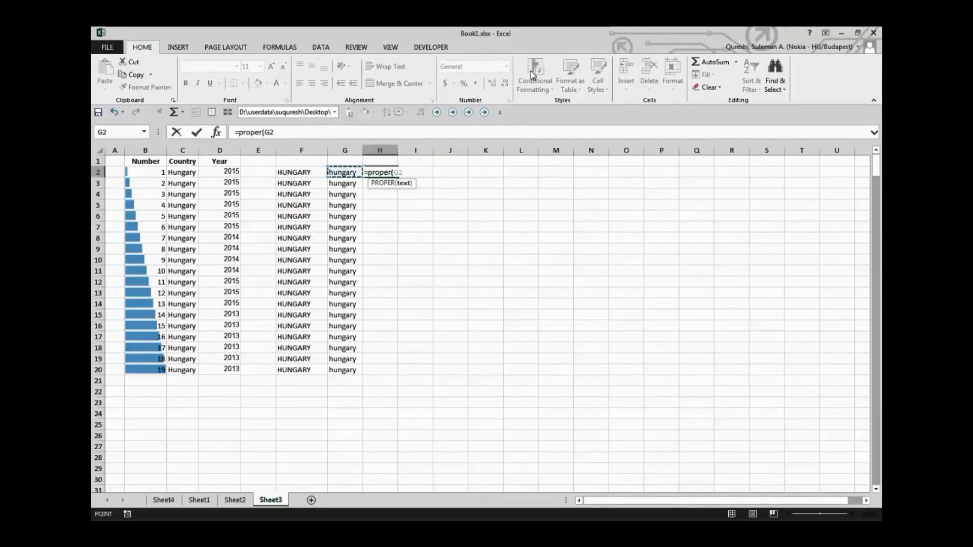
{"action": "key", "text": "ctrl+Return"}
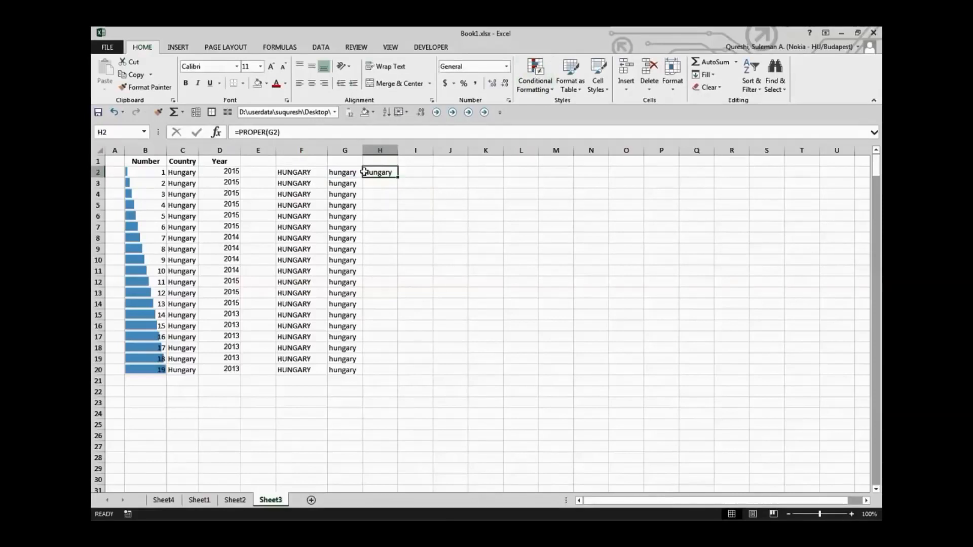
{"action": "left_click_drag", "start_coordinate": [398, 179], "coordinate": [398, 376]}
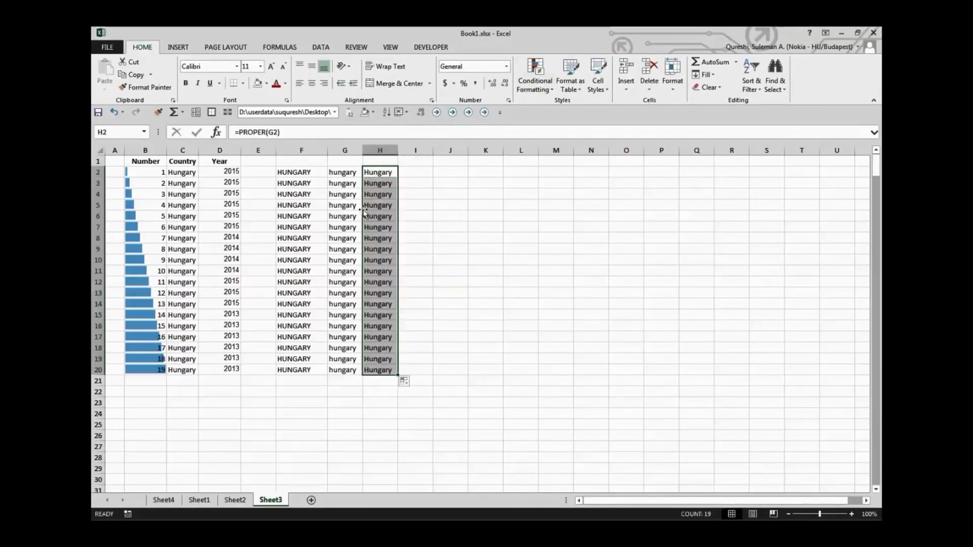
{"action": "left_click", "coordinate": [366, 173]}
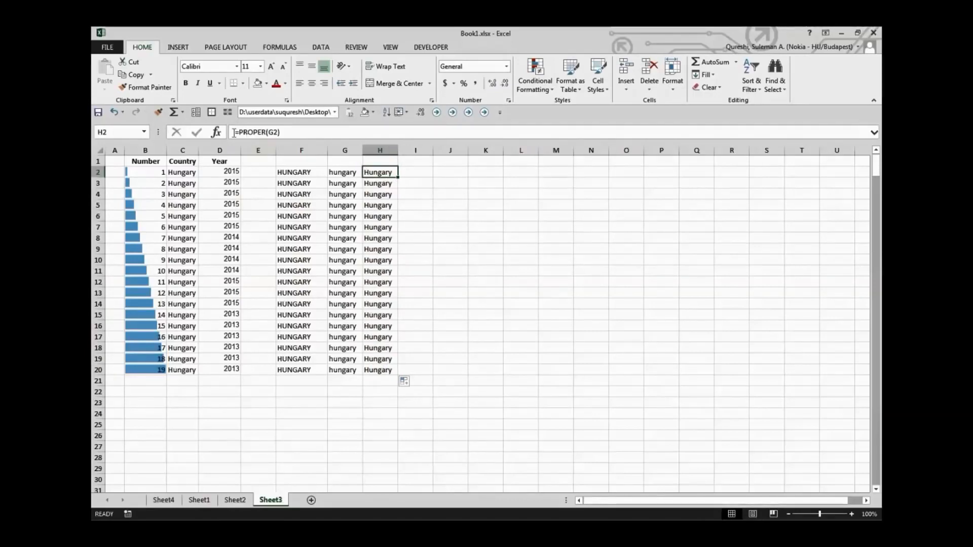
{"action": "left_click", "coordinate": [421, 194]}
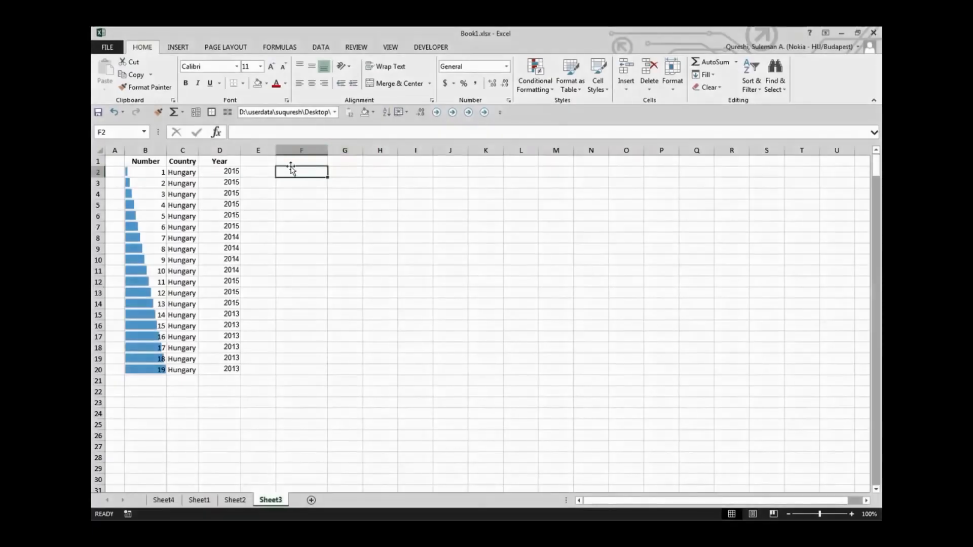
Try to enter 00000123 with its leading zeros as a plain number in cell F2.
{"action": "type", "text": "0"}
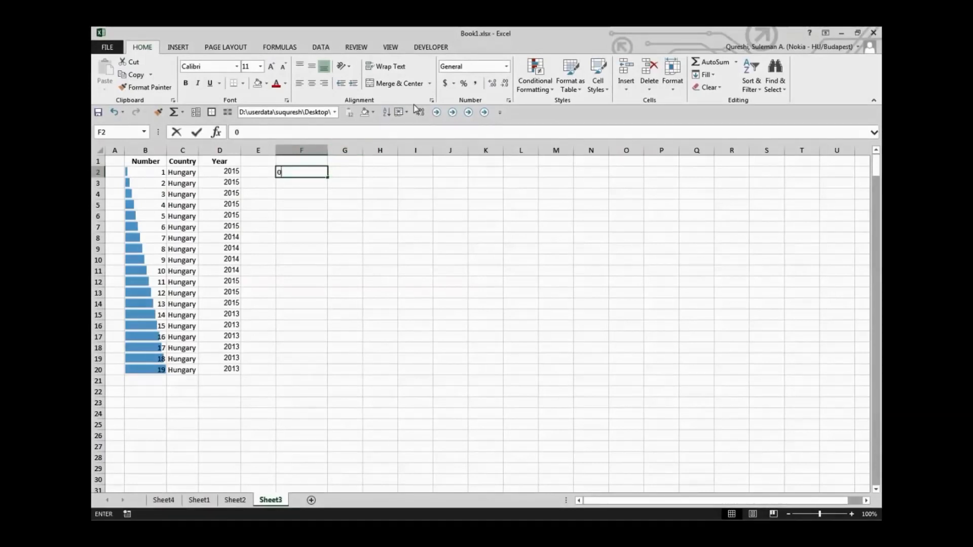
{"action": "type", "text": "0000123"}
{"action": "key", "text": "Return"}
{"action": "key", "text": "Up"}
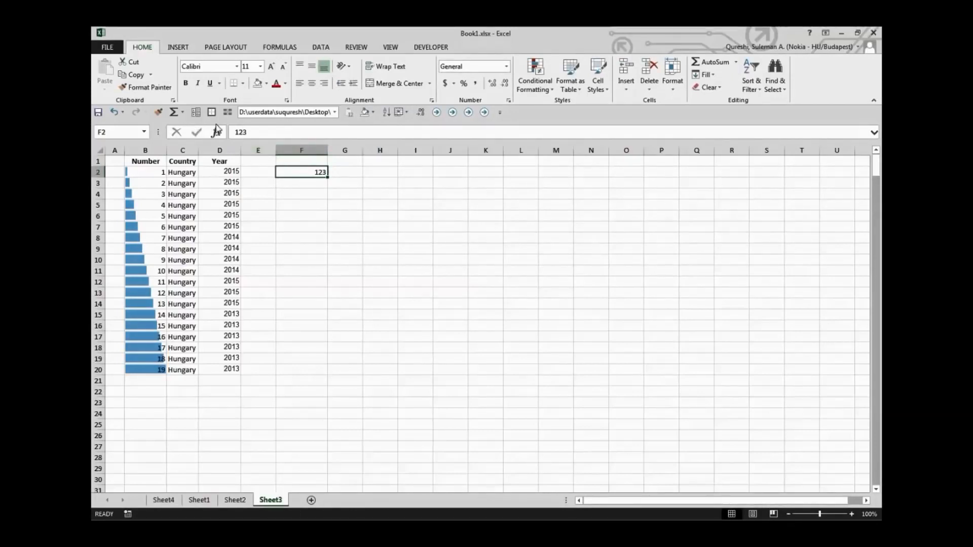
{"action": "left_click", "coordinate": [234, 132]}
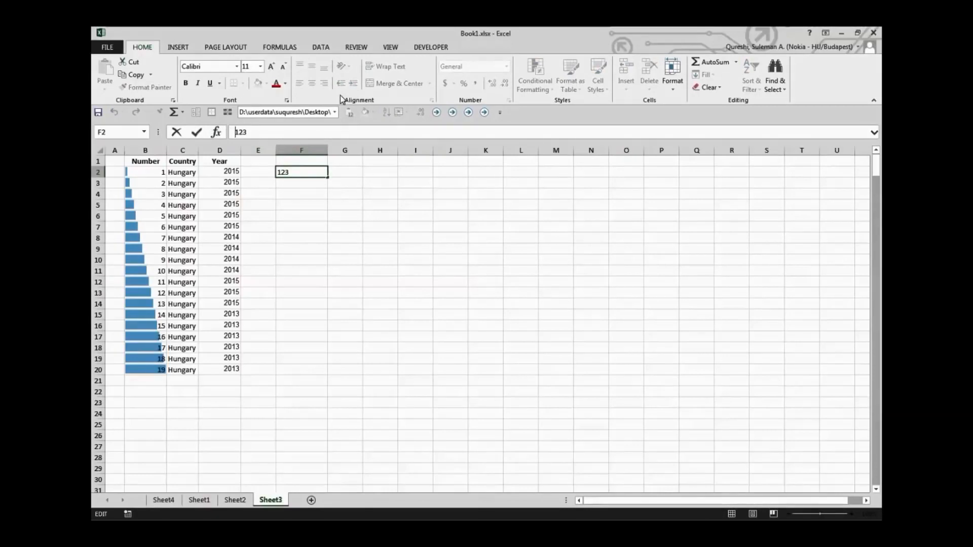
{"action": "type", "text": "'"}
{"action": "type", "text": "0000000"}
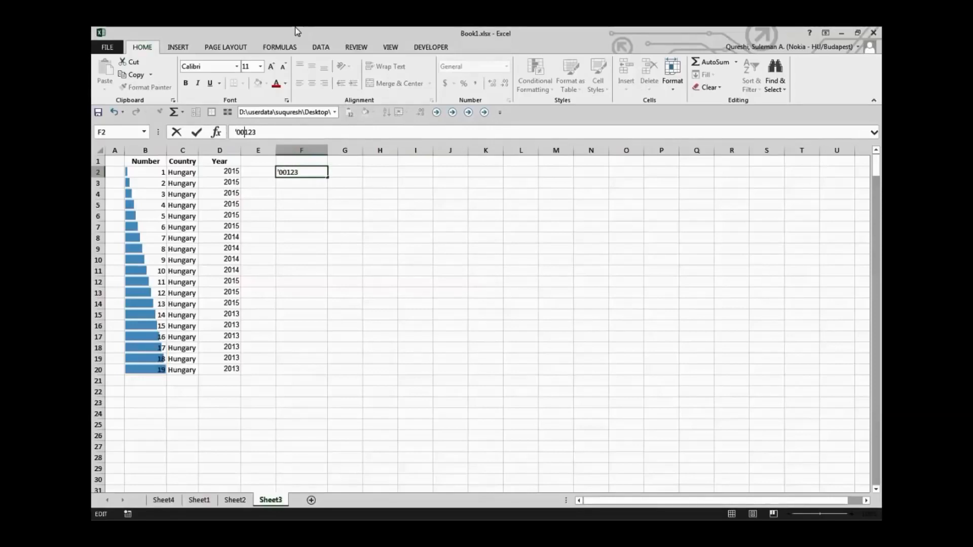
{"action": "key", "text": "Return"}
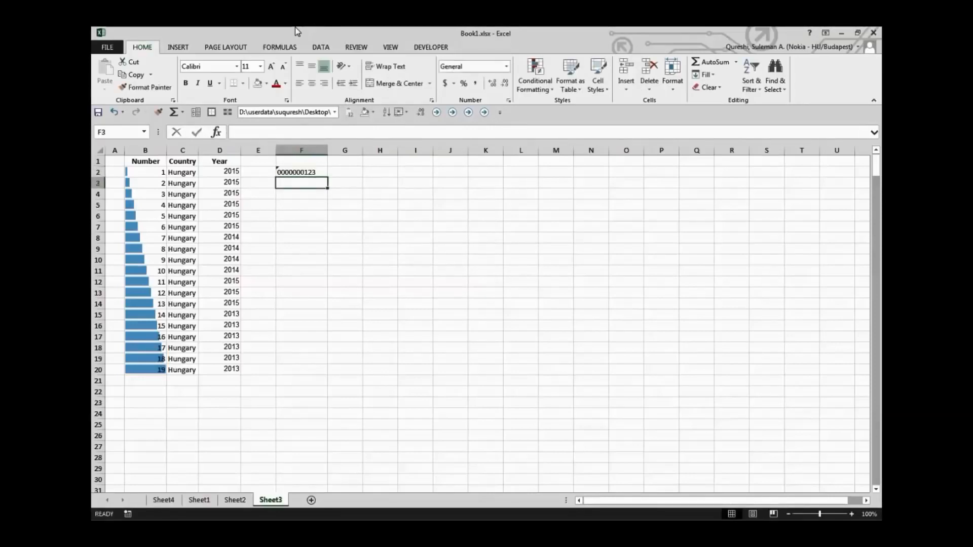
{"action": "left_click", "coordinate": [291, 173]}
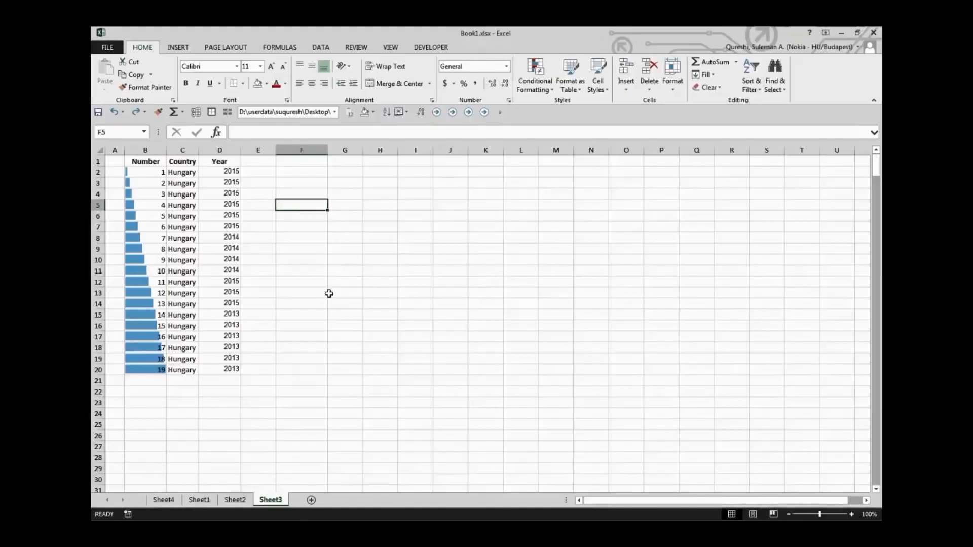
Open the AutoCorrect options from the Proofing settings and inspect the (c) replacement entry.
{"action": "left_click", "coordinate": [102, 47]}
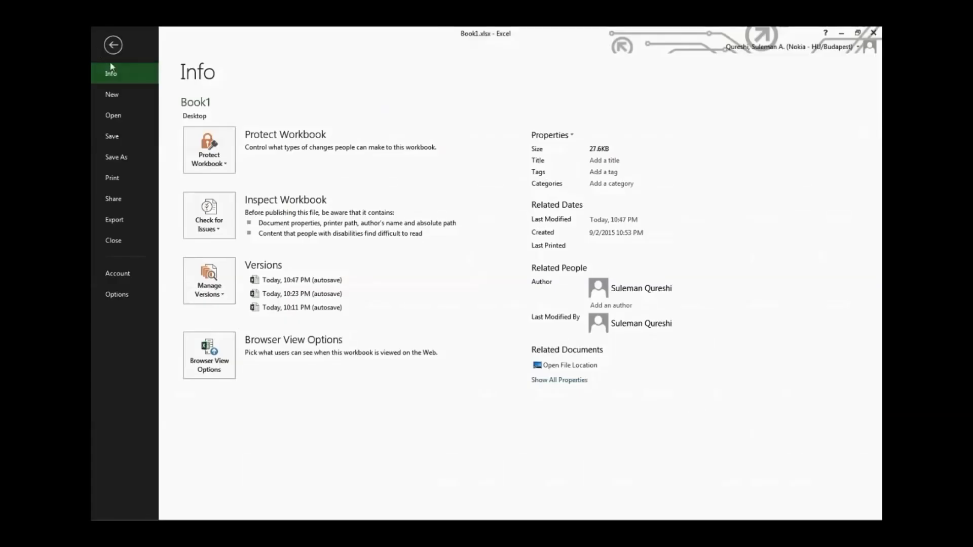
{"action": "left_click", "coordinate": [114, 296]}
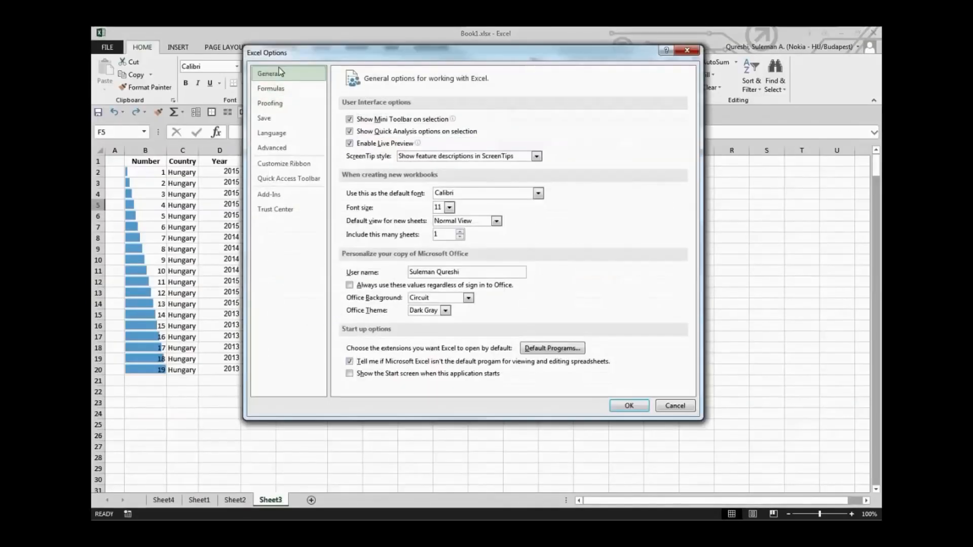
{"action": "left_click", "coordinate": [264, 104]}
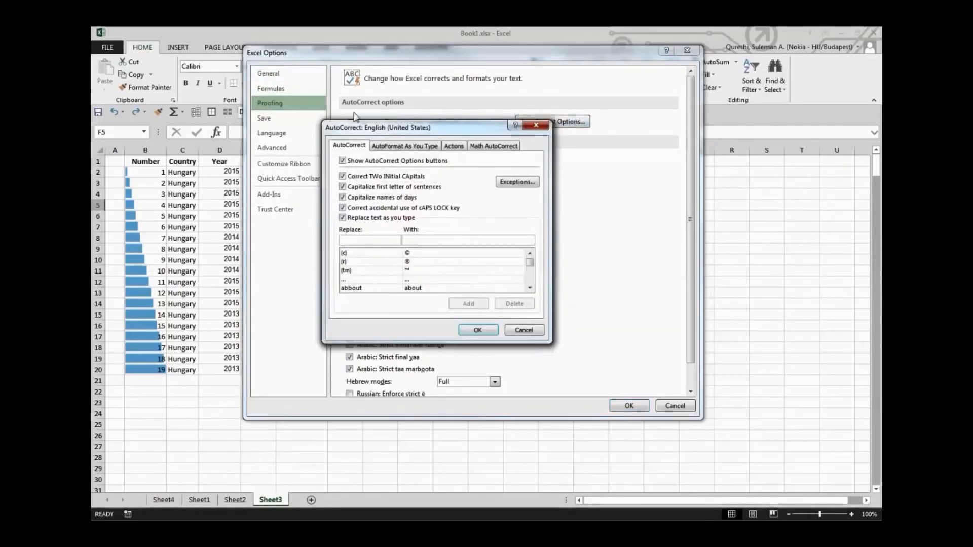
{"action": "left_click", "coordinate": [378, 253]}
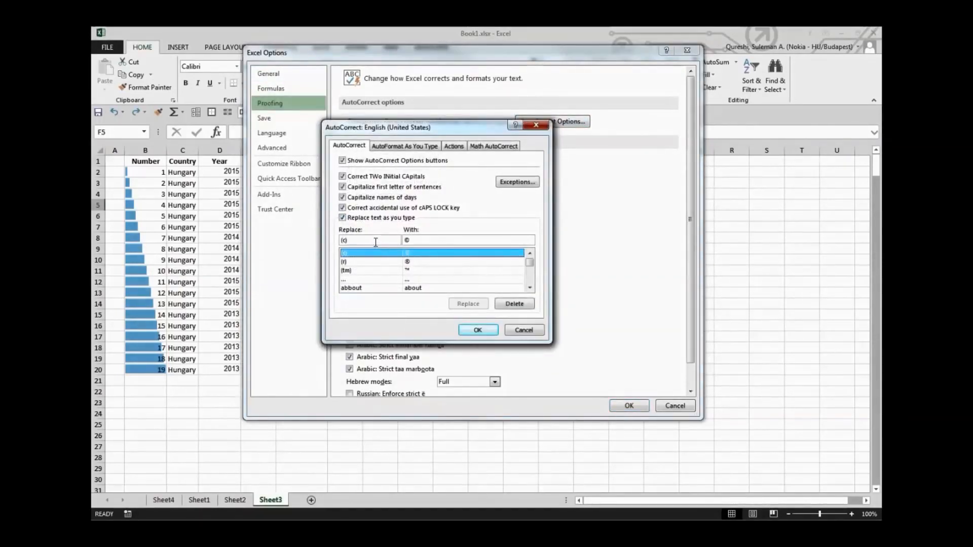
{"action": "left_click", "coordinate": [524, 243]}
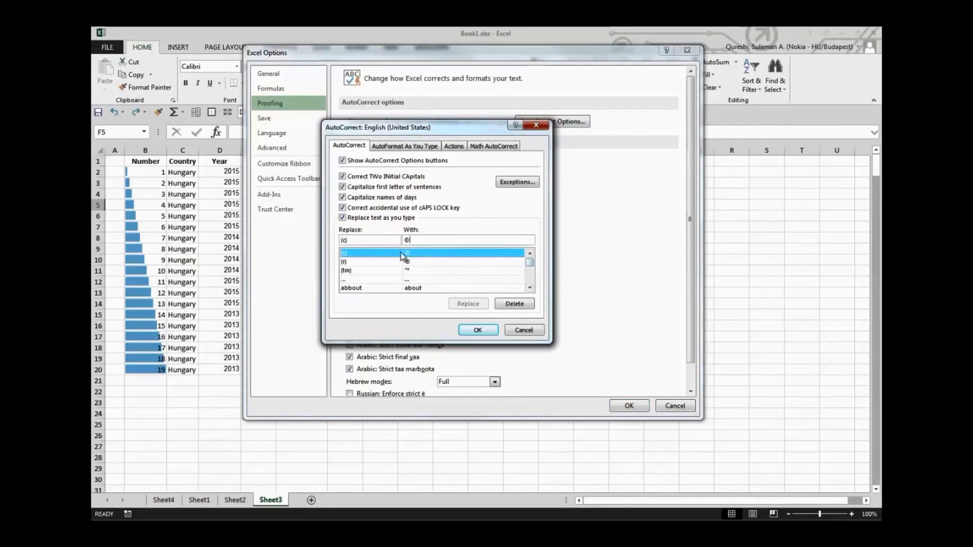
Add an AutoCorrect entry that replaces SQ with the person's full name and apply the options.
{"action": "double_click", "coordinate": [353, 241]}
{"action": "type", "text": "SQ"}
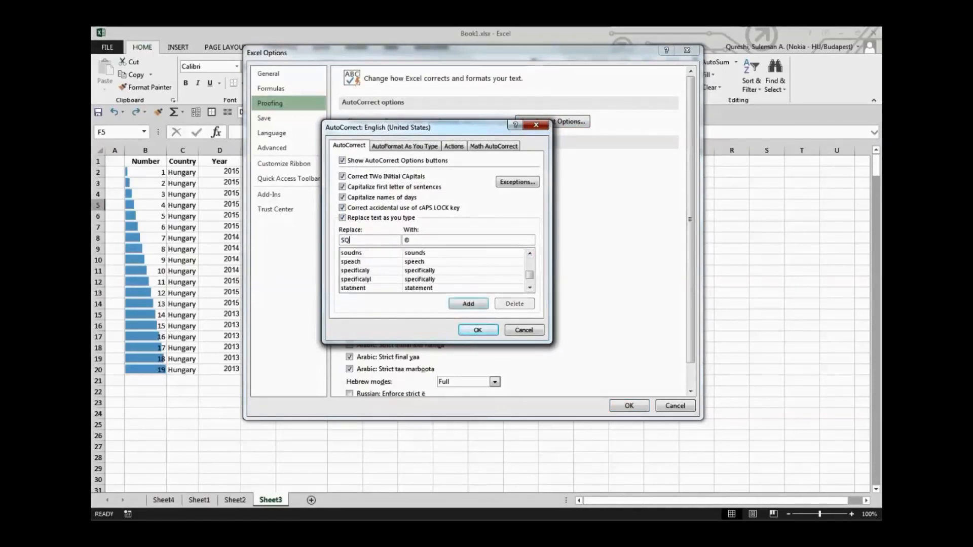
{"action": "left_click_drag", "start_coordinate": [413, 240], "coordinate": [394, 240]}
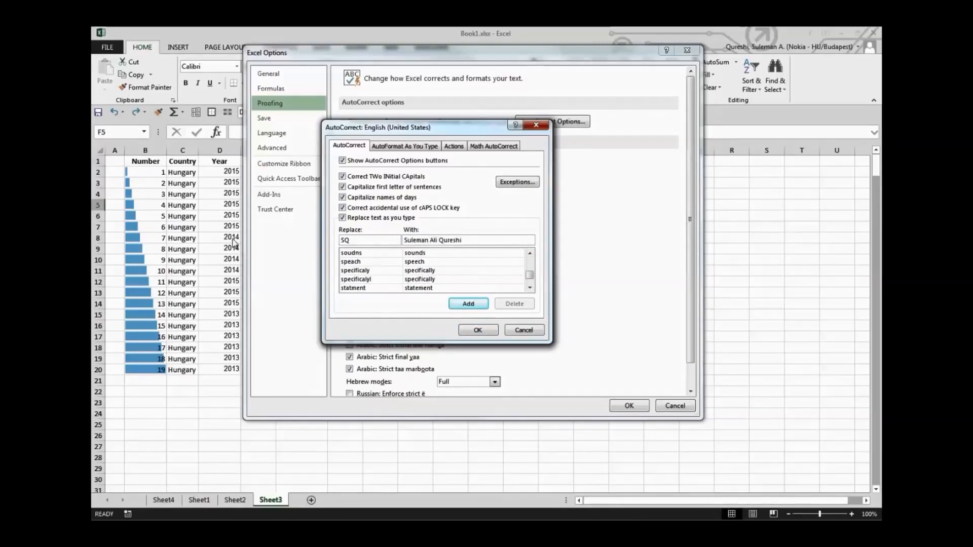
{"action": "left_click", "coordinate": [468, 304]}
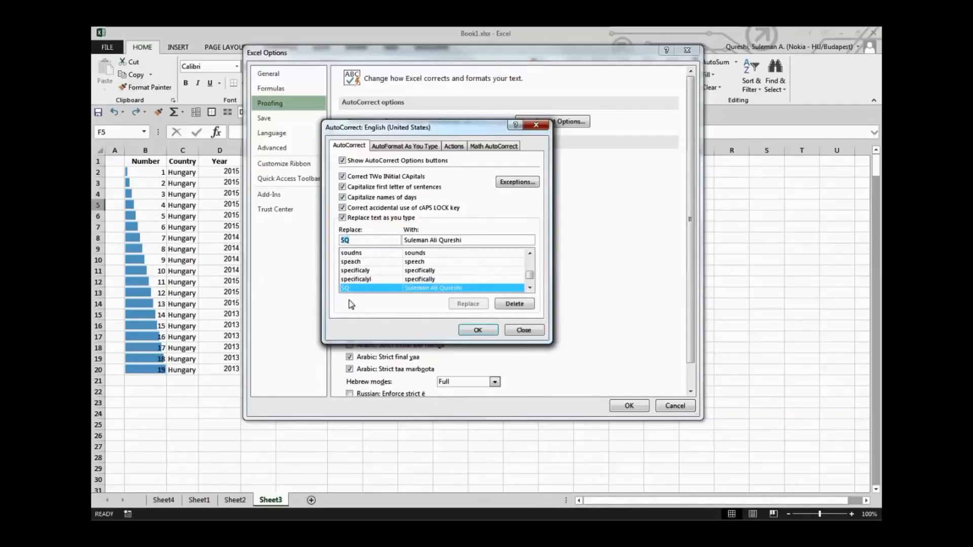
{"action": "left_click", "coordinate": [478, 330]}
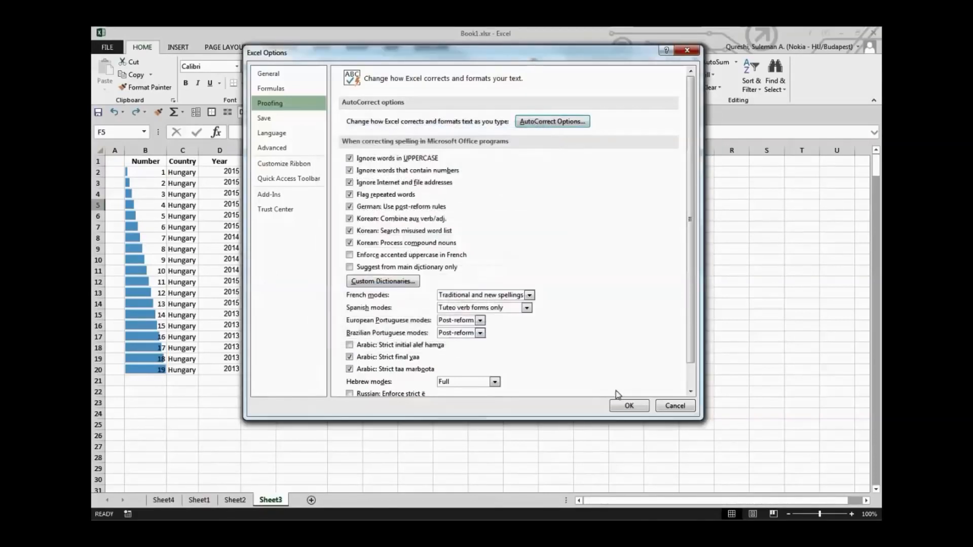
{"action": "left_click", "coordinate": [629, 406]}
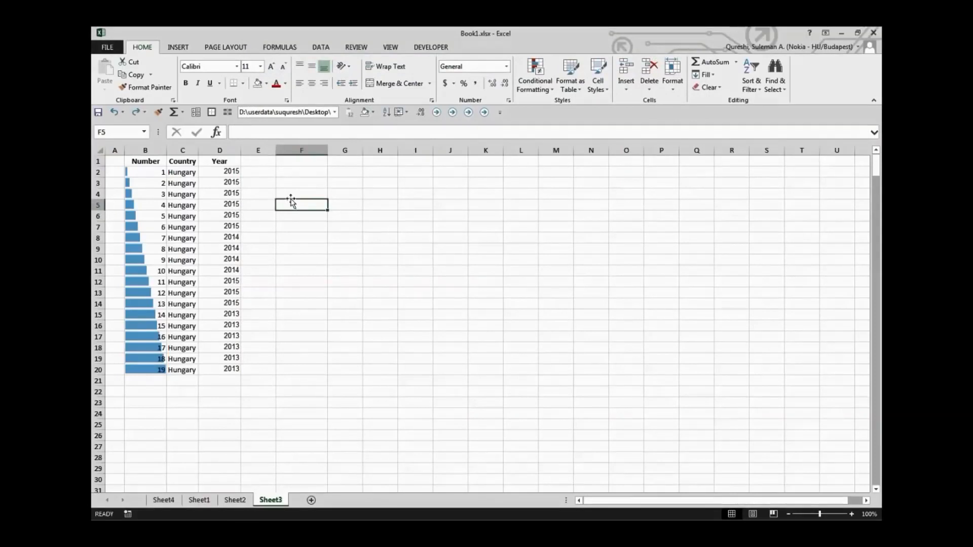
Test the SQ AutoCorrect abbreviation in cell F5, and clear the expanded name from the cell.
{"action": "type", "text": "S"}
{"action": "type", "text": "Qureshi"}
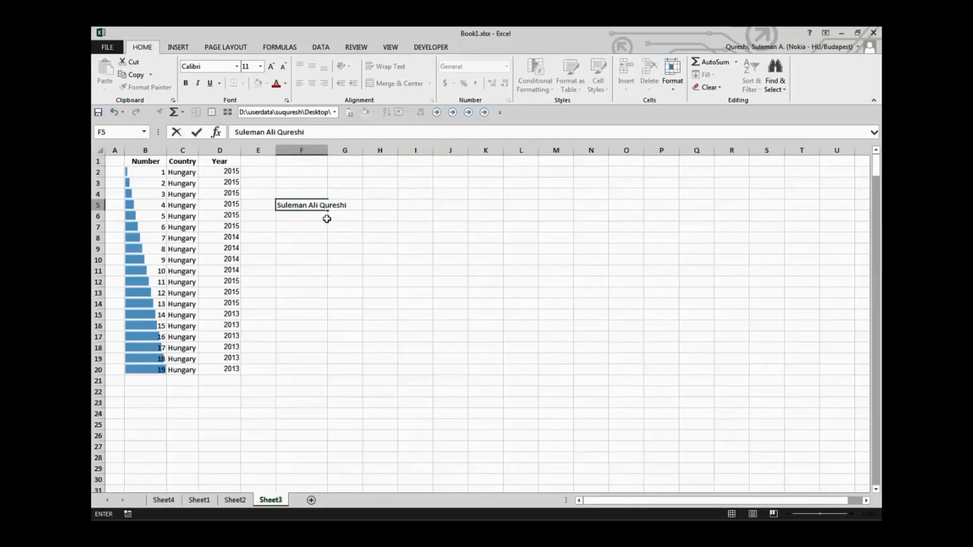
{"action": "left_click", "coordinate": [309, 226]}
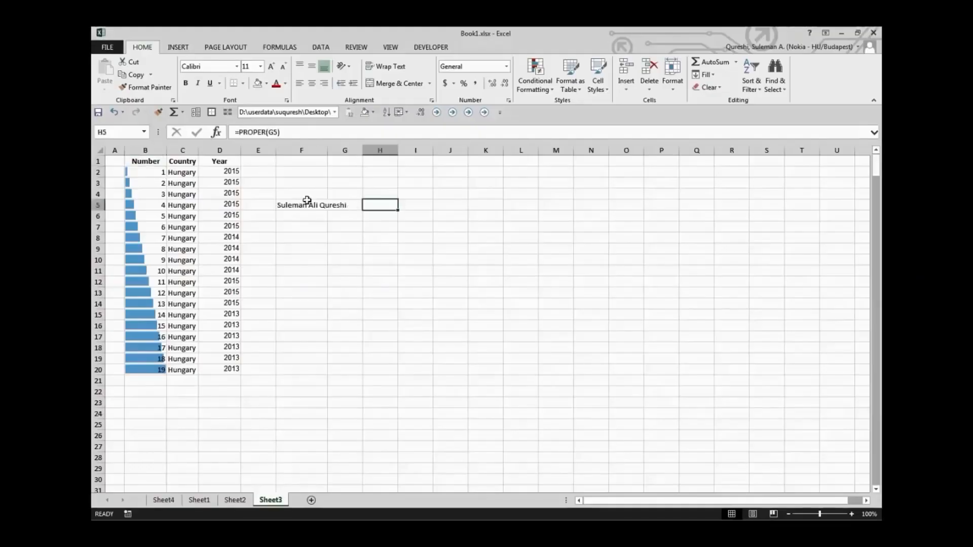
{"action": "left_click", "coordinate": [310, 202]}
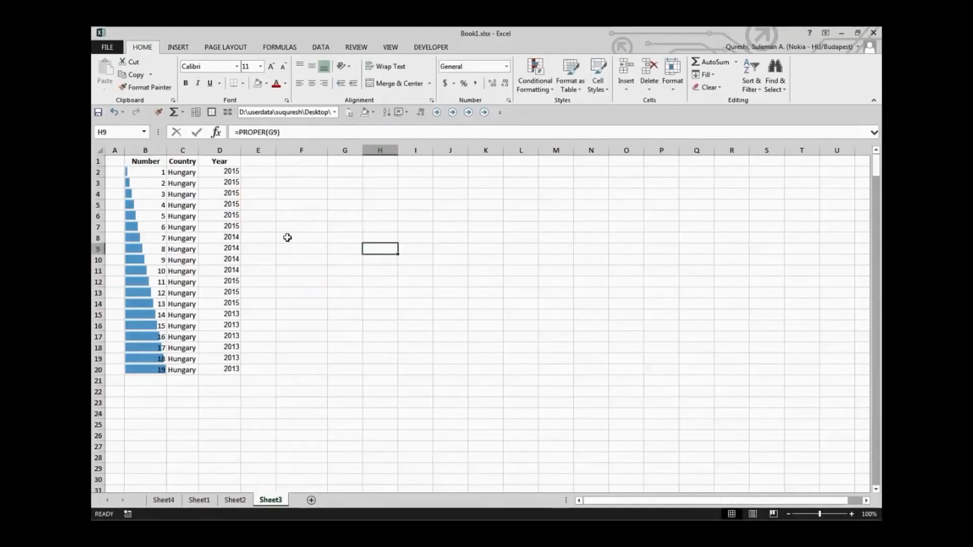
Select the numbers in B2:B20 and add Minimum and Maximum to the status bar calculations.
{"action": "left_click_drag", "start_coordinate": [137, 173], "coordinate": [127, 369]}
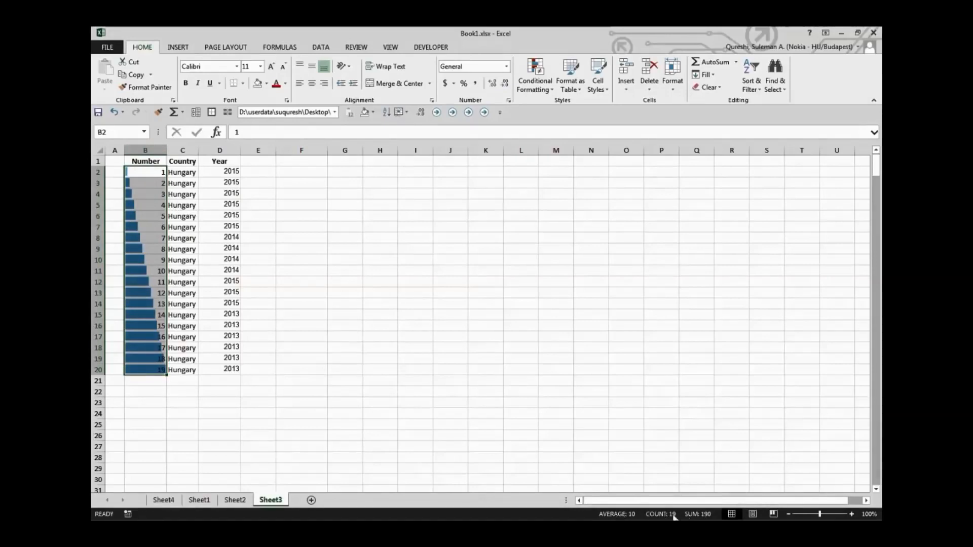
{"action": "right_click", "coordinate": [591, 516]}
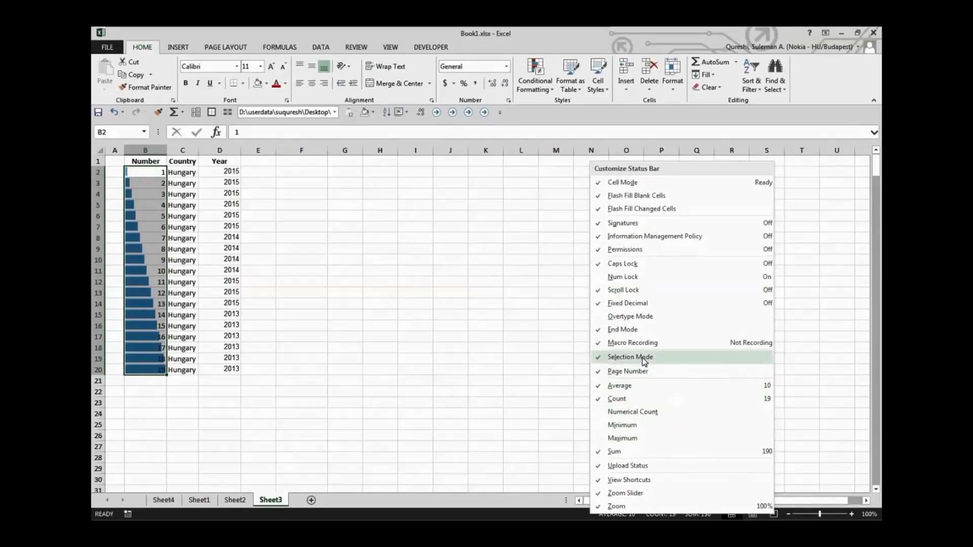
{"action": "left_click", "coordinate": [618, 426]}
{"action": "left_click", "coordinate": [619, 439]}
{"action": "left_click", "coordinate": [560, 360]}
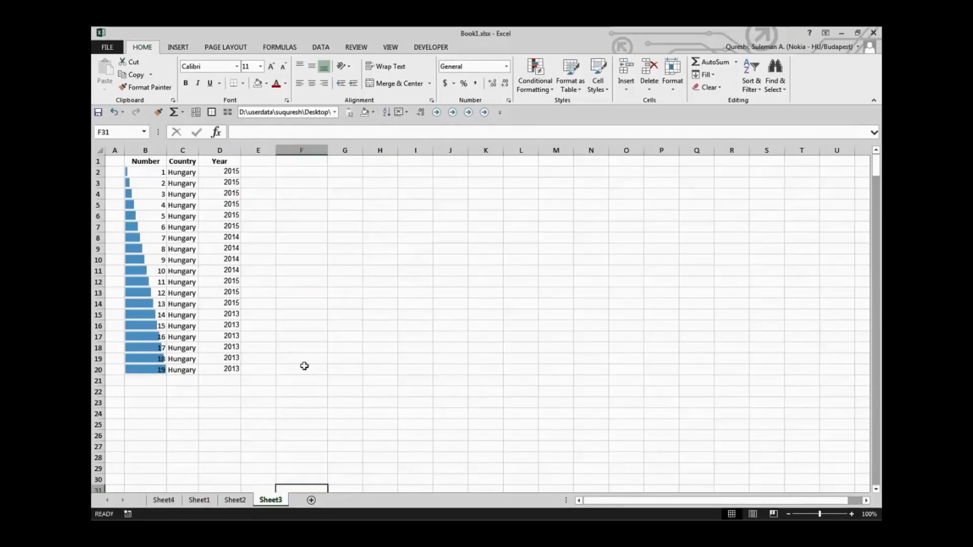
{"action": "right_click", "coordinate": [270, 504]}
{"action": "left_click", "coordinate": [300, 402]}
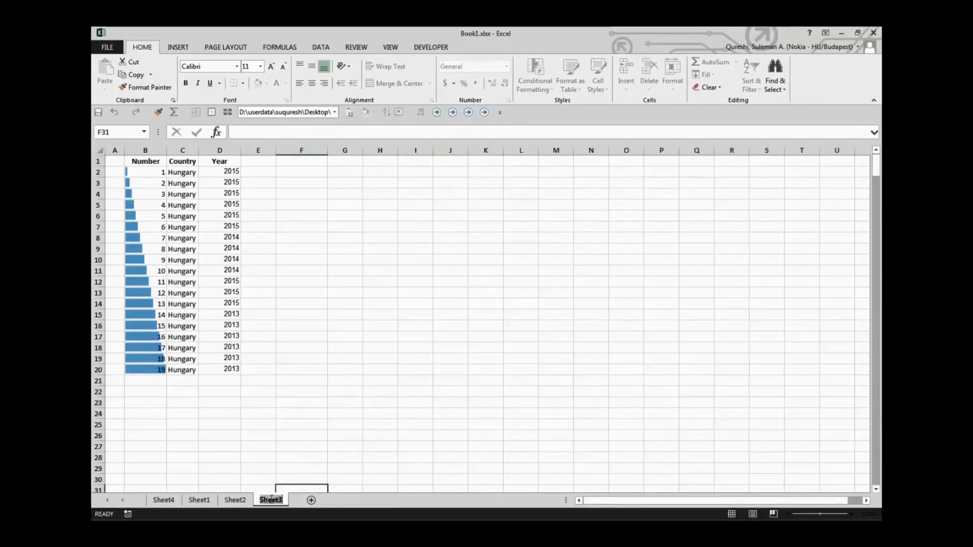
{"action": "left_click", "coordinate": [274, 423]}
{"action": "left_click", "coordinate": [330, 204]}
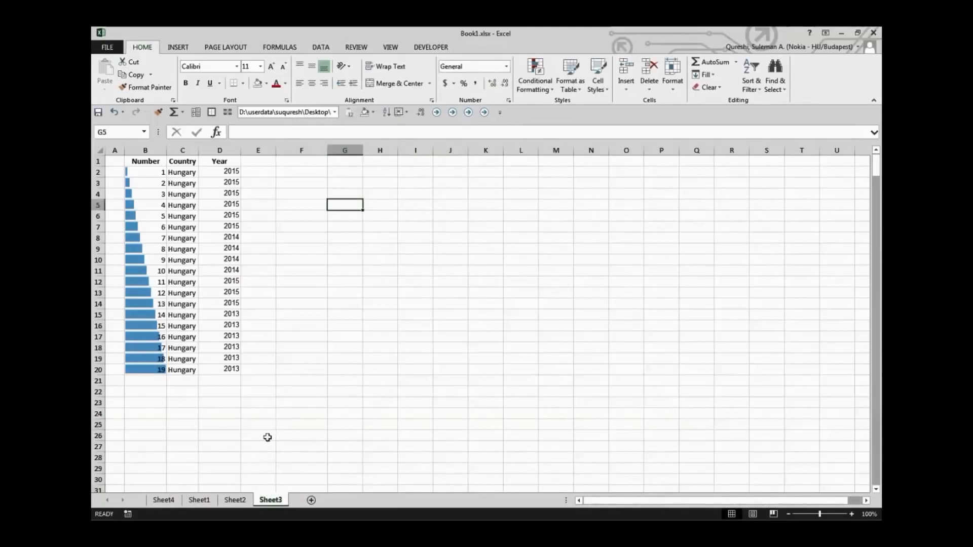
Rename the worksheet Sheet3 as Hungary.
{"action": "double_click", "coordinate": [271, 500]}
{"action": "type", "text": "Hungary"}
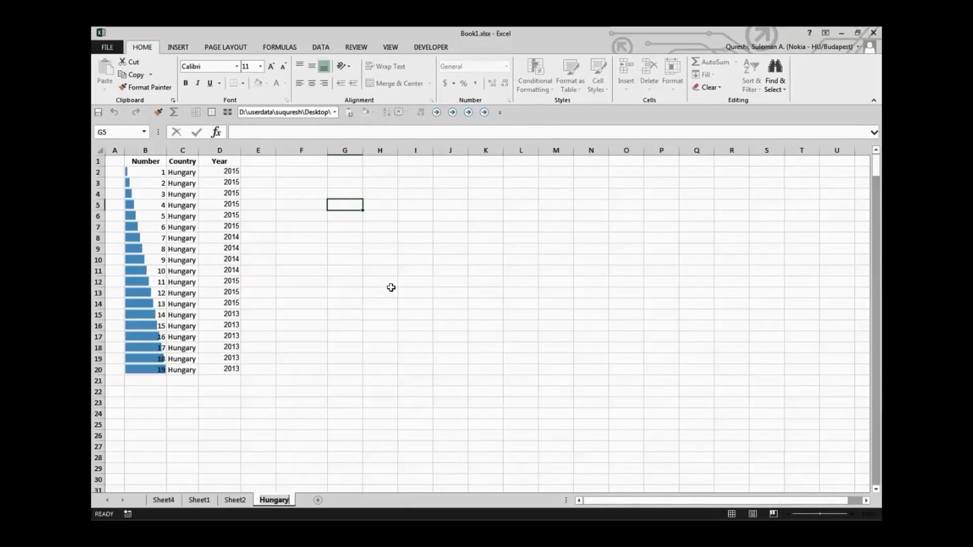
{"action": "left_click", "coordinate": [391, 289]}
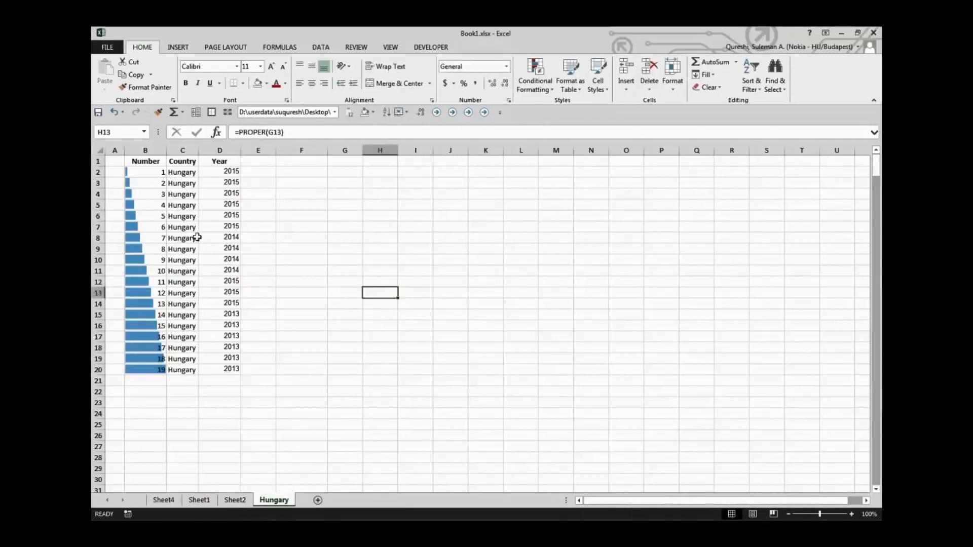